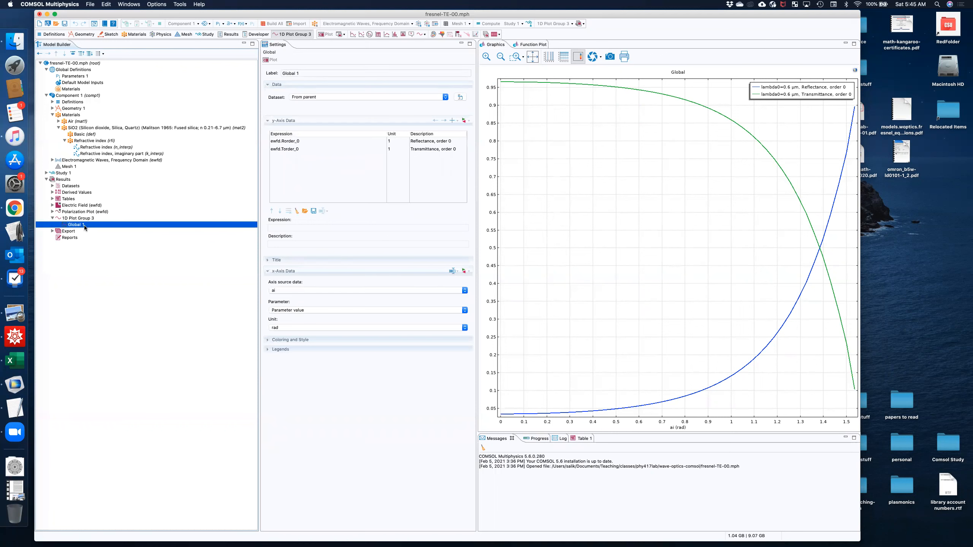
# Add the Global 1 plot data of 1D Plot Group 3 to the exports, keeping Text as the file type.
pyautogui.rightClick(84, 227)
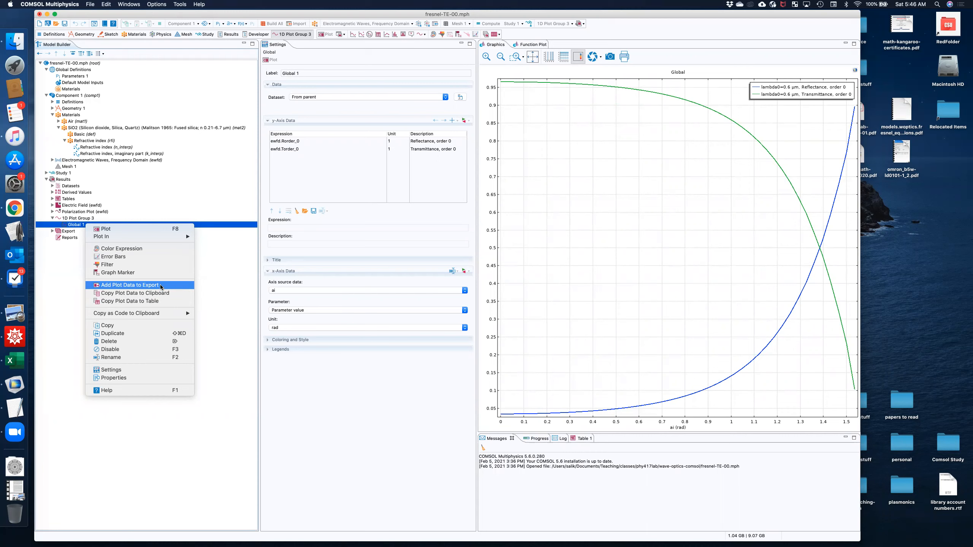
pyautogui.click(160, 285)
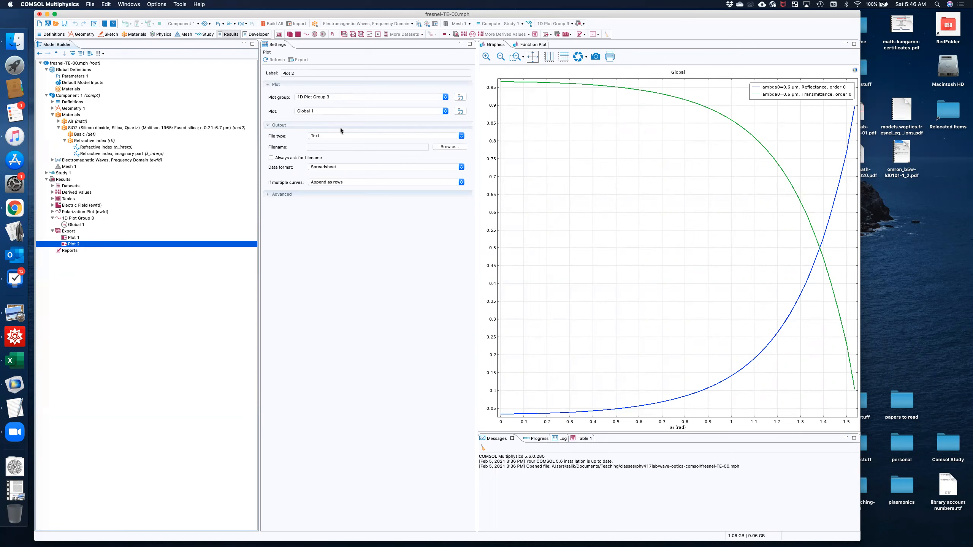
pyautogui.click(323, 110)
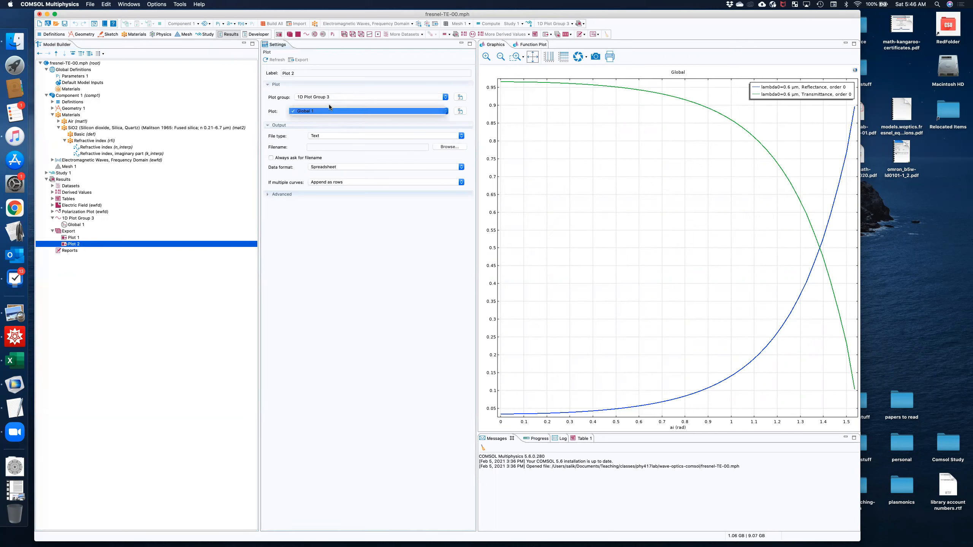
pyautogui.click(329, 103)
pyautogui.click(403, 97)
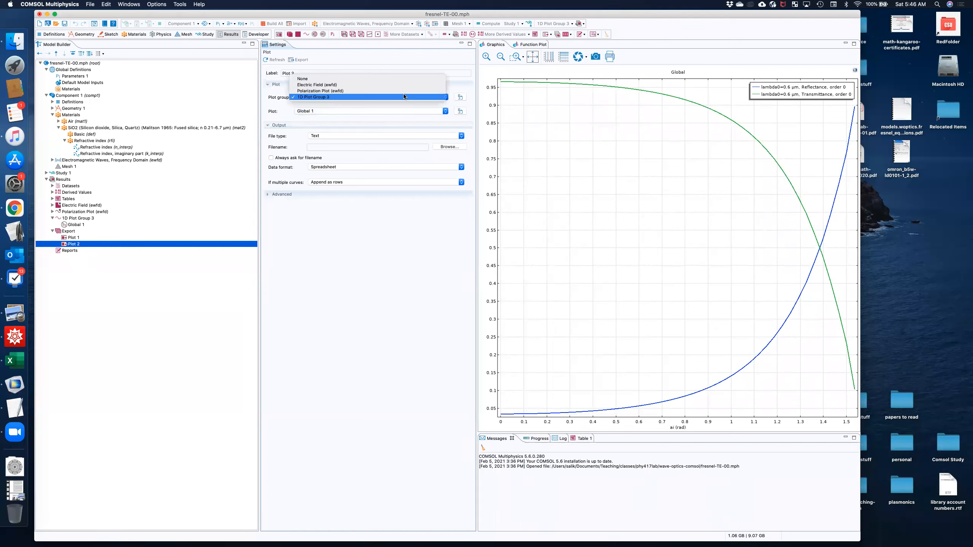
pyautogui.click(403, 96)
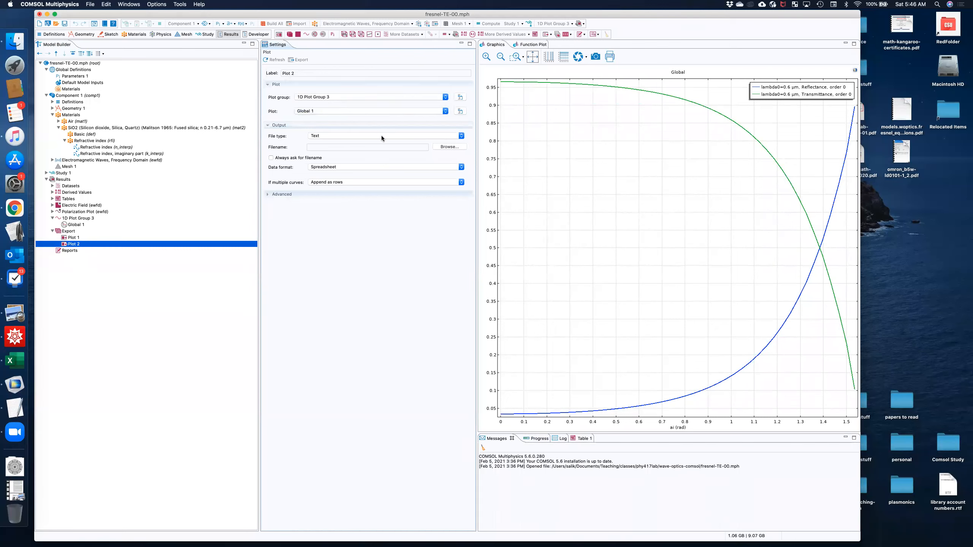
pyautogui.click(352, 110)
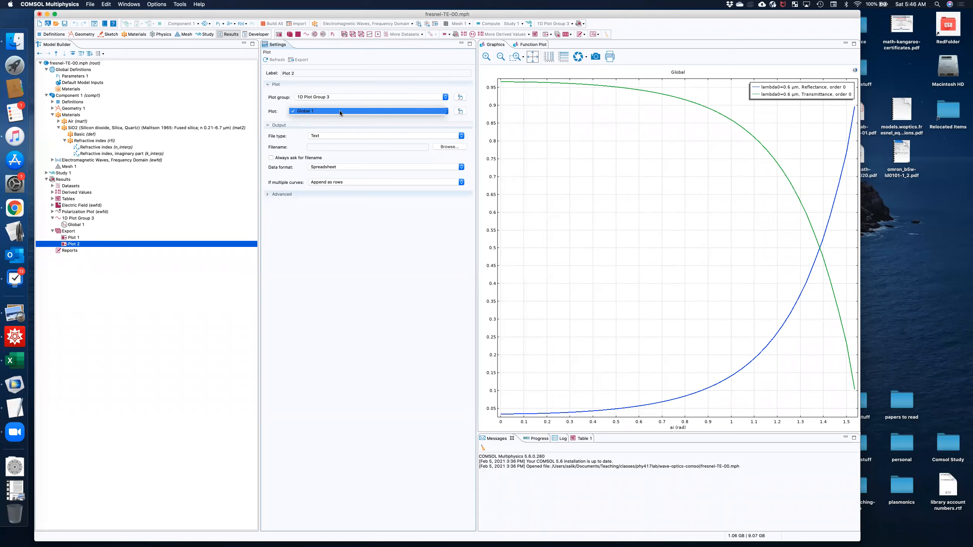
pyautogui.click(339, 110)
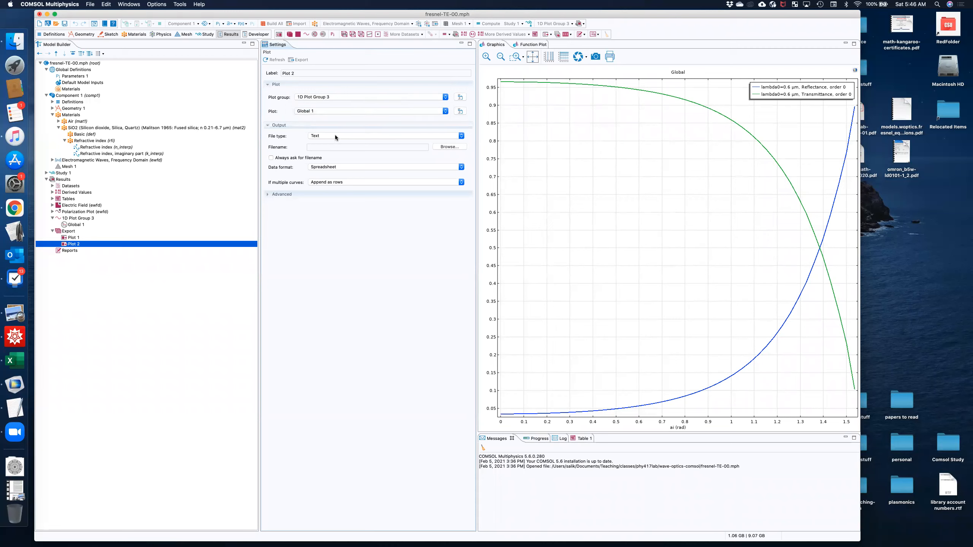
pyautogui.click(335, 135)
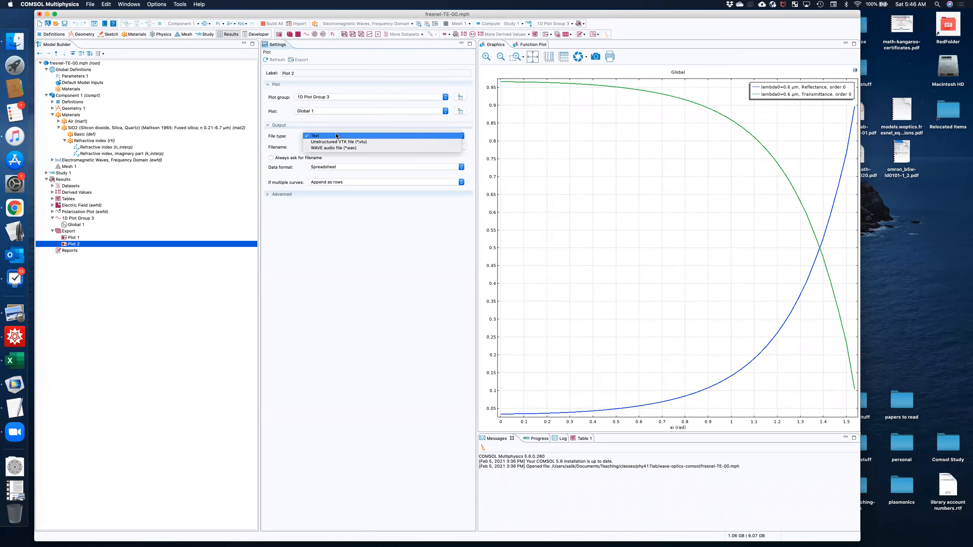
pyautogui.click(336, 136)
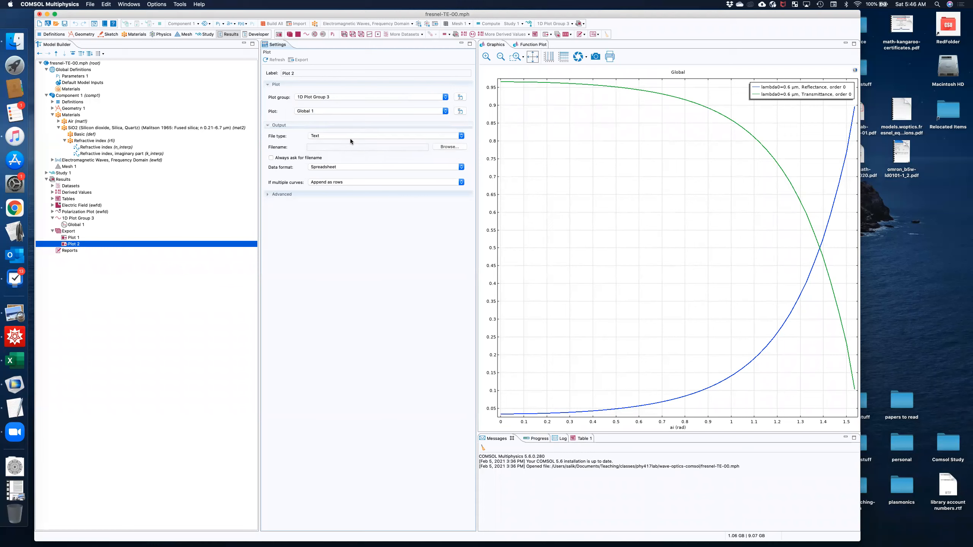
# Set the export's output file to datars.txt.csv on the Desktop, using the CSV File (*.csv) format.
pyautogui.click(450, 147)
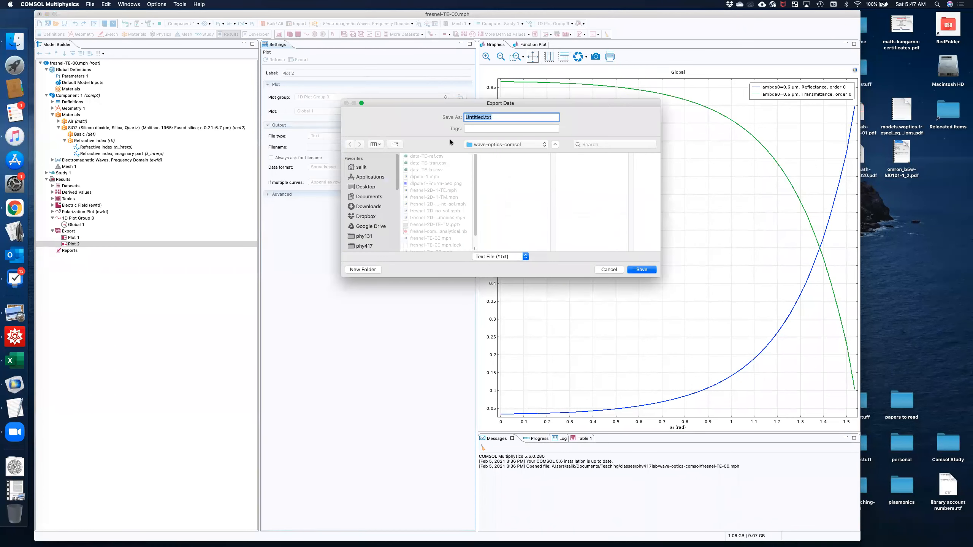
pyautogui.click(370, 186)
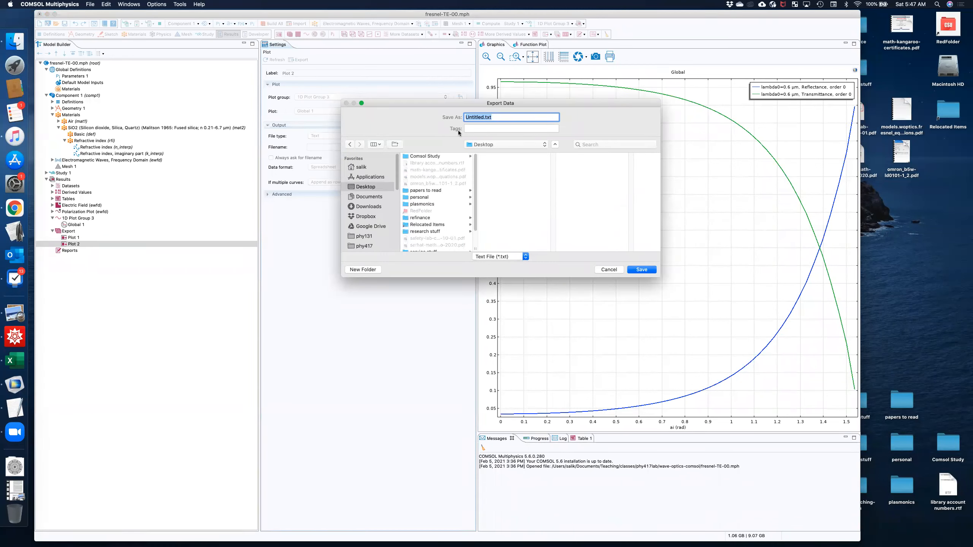
pyautogui.doubleClick(475, 117)
pyautogui.write('datars')
pyautogui.click(519, 255)
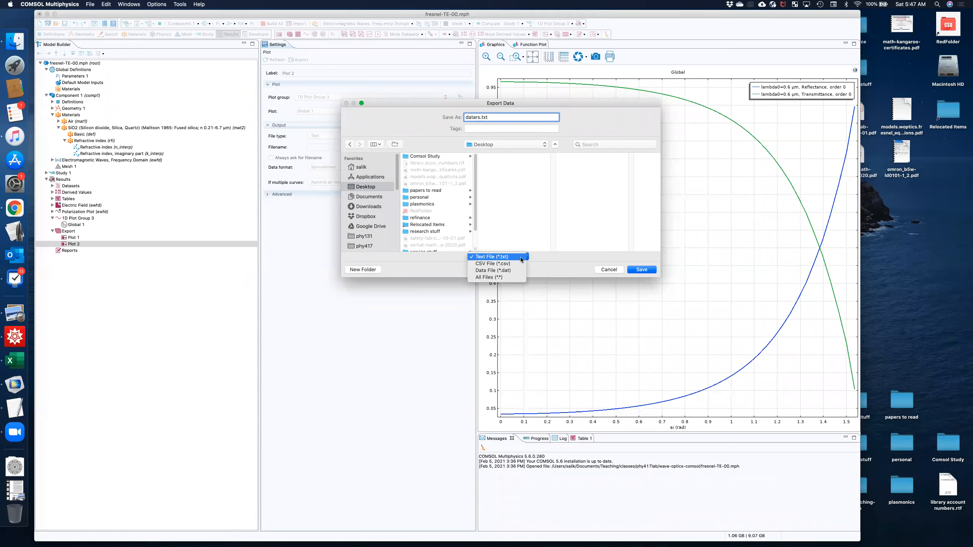
pyautogui.click(514, 265)
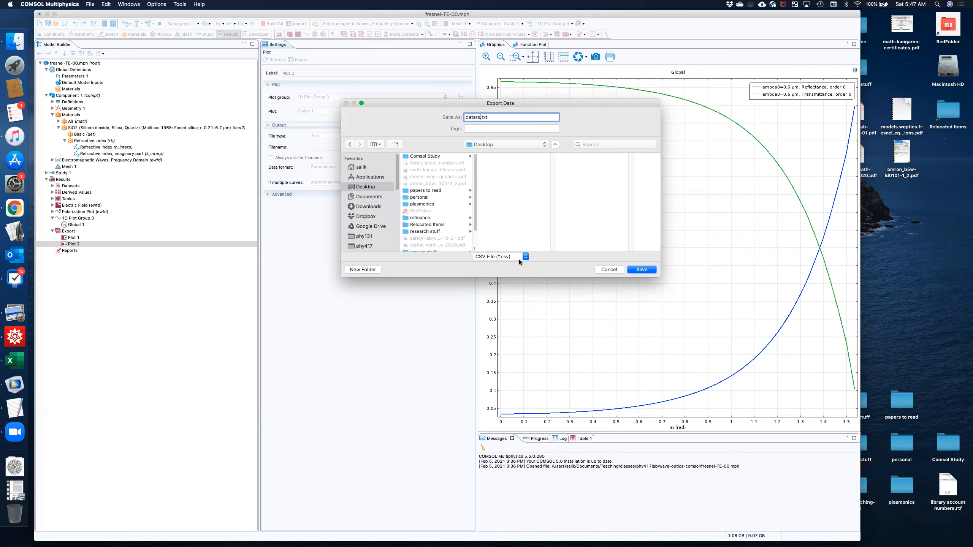
pyautogui.click(649, 271)
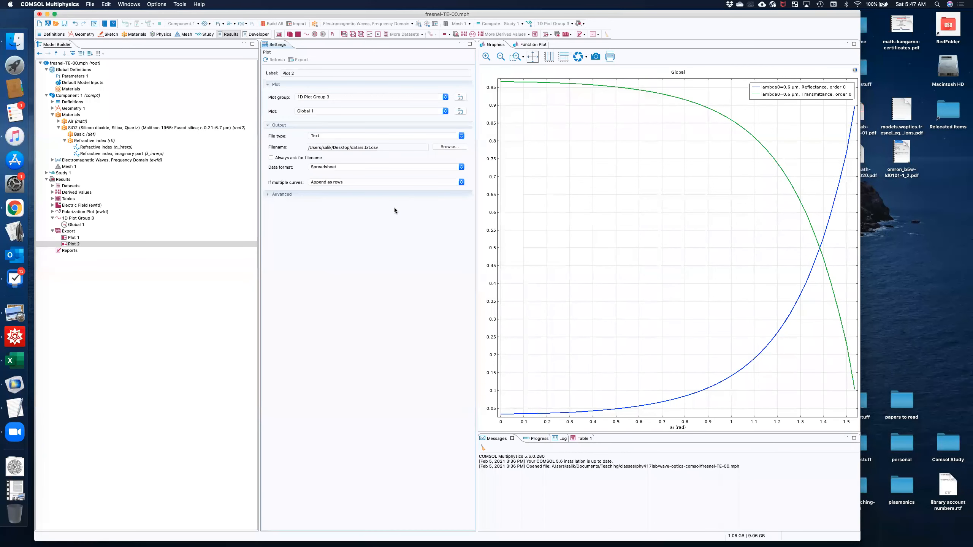
# Keep the Spreadsheet data format, set multiple curves to Append as columns, and export the plot data.
pyautogui.click(356, 167)
pyautogui.click(356, 167)
pyautogui.click(340, 183)
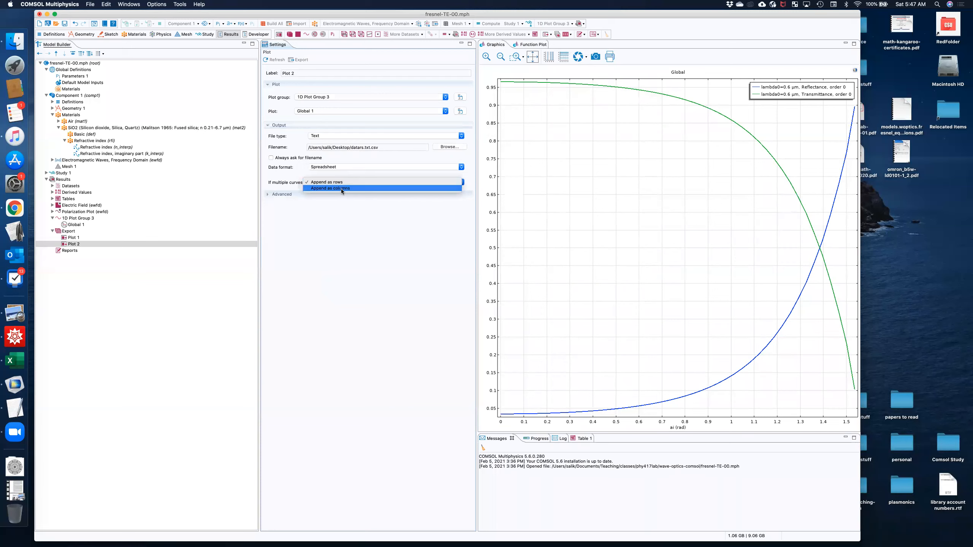
pyautogui.click(341, 189)
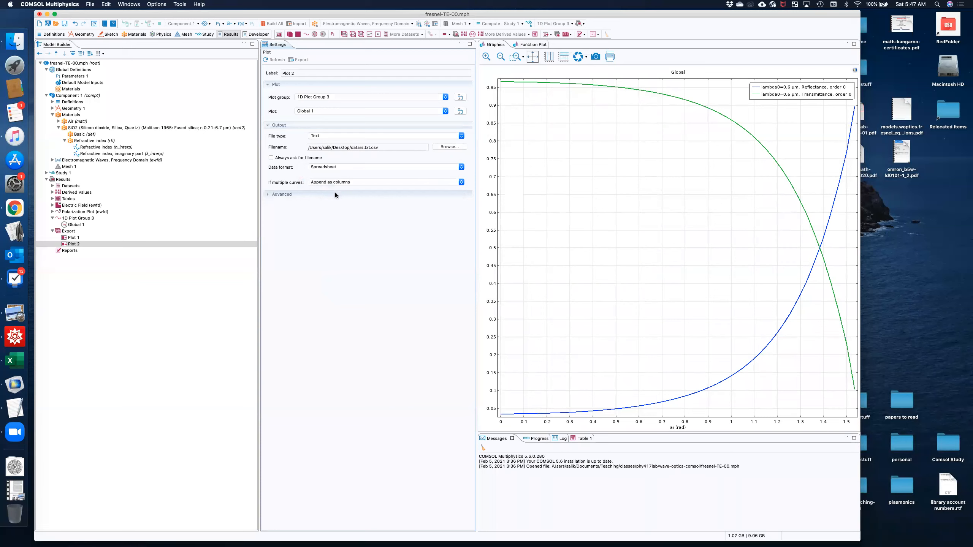
pyautogui.click(301, 60)
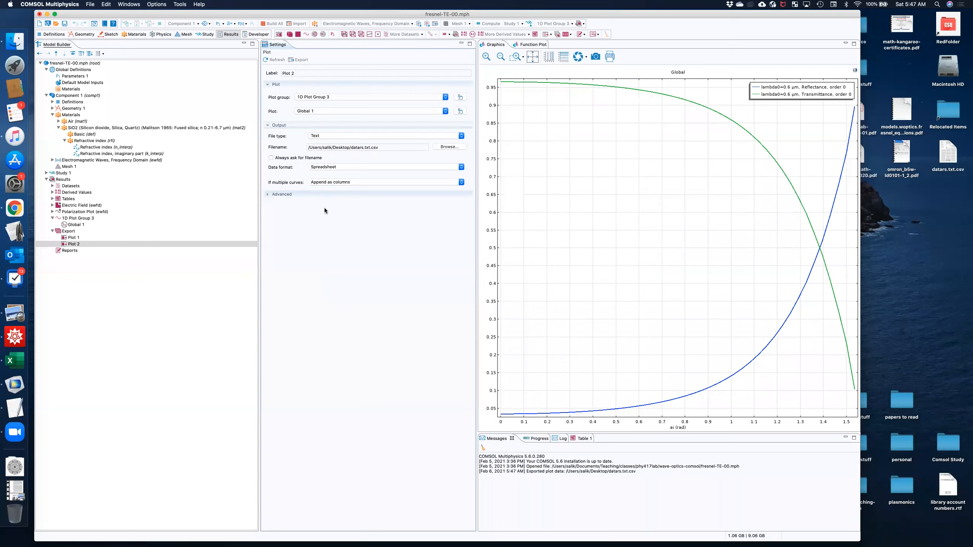
# Open the exported datars.txt.csv file from the Desktop folder in Excel.
pyautogui.click(14, 41)
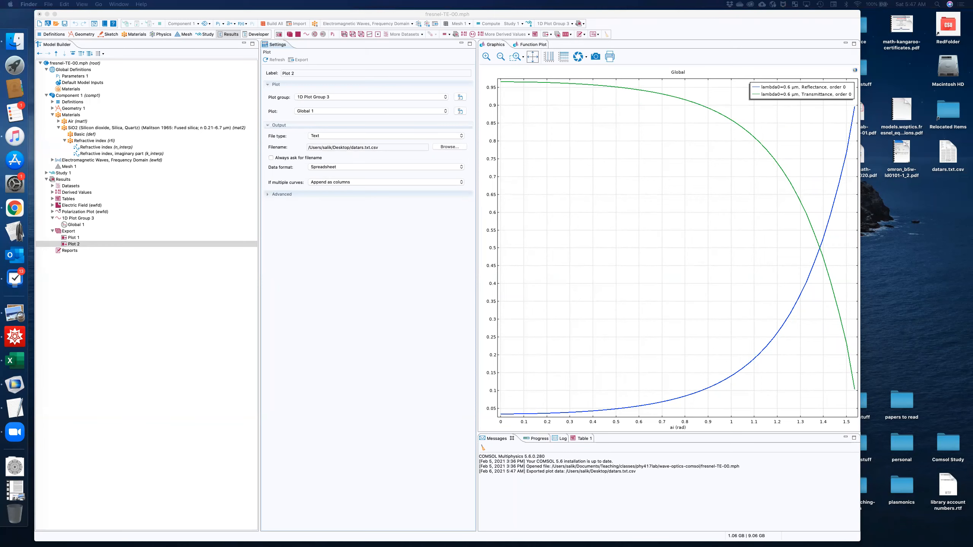
pyautogui.moveTo(387, 546); pyautogui.dragTo(385, 251)
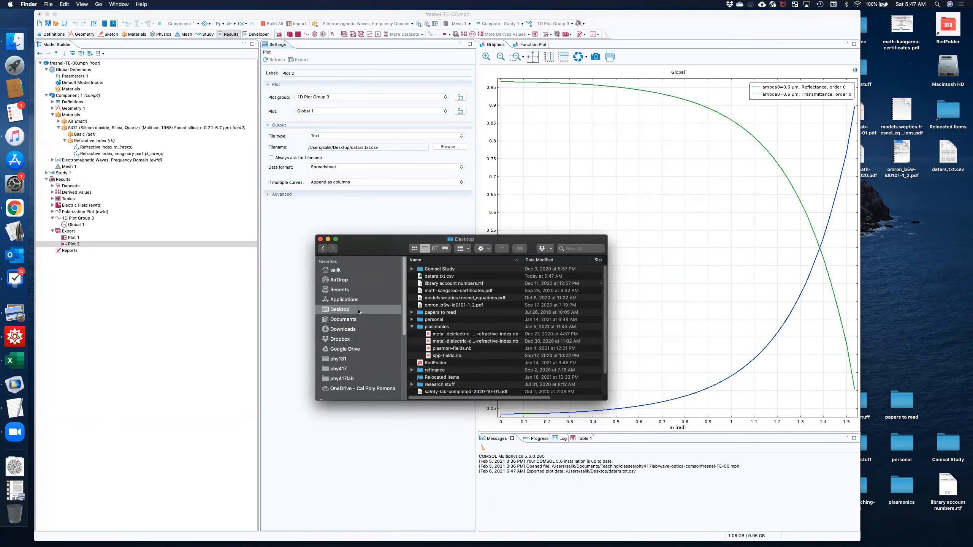
pyautogui.click(445, 277)
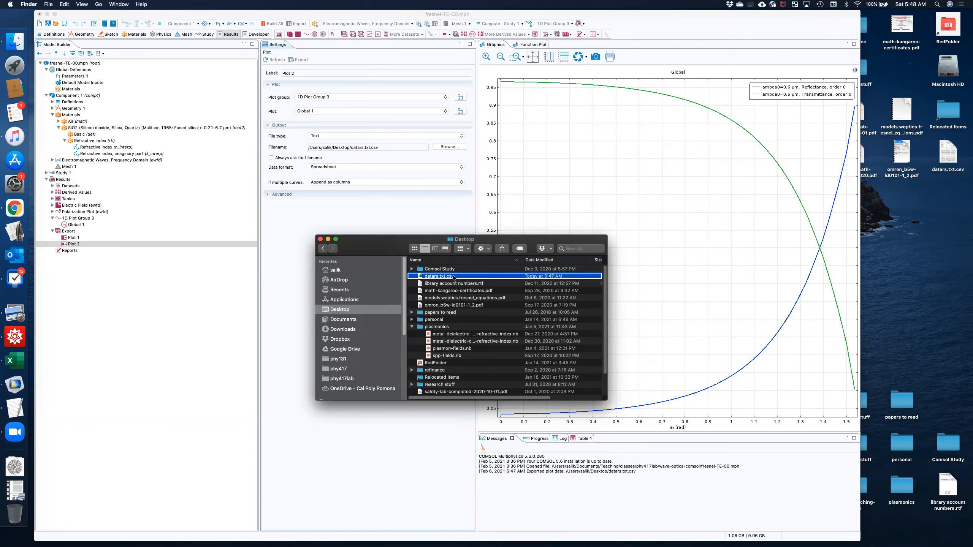
pyautogui.rightClick(453, 278)
pyautogui.moveTo(510, 288)
pyautogui.click(557, 287)
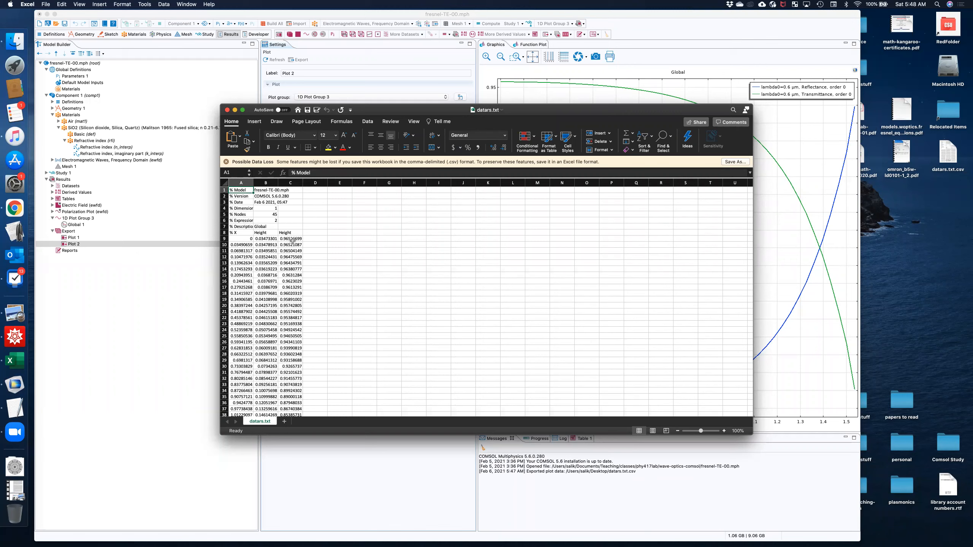
# Examine the exported X and Height columns, from their headings in row 8 to the last data row.
pyautogui.click(244, 239)
pyautogui.click(263, 239)
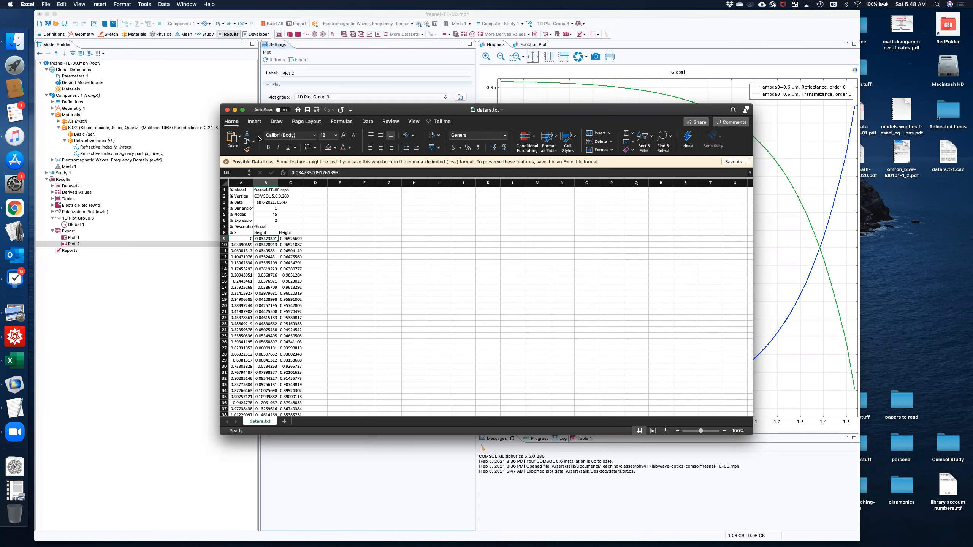
pyautogui.moveTo(701, 431); pyautogui.dragTo(708, 432)
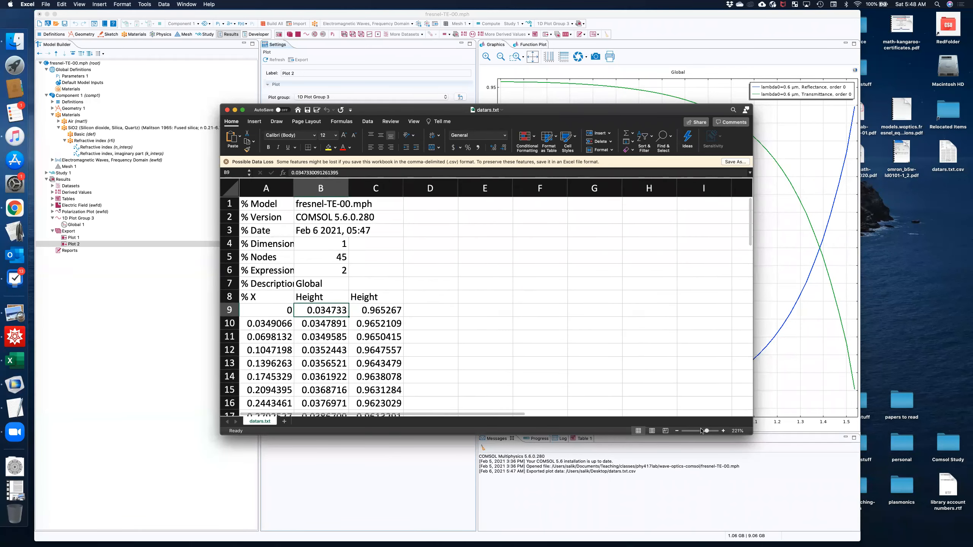
pyautogui.click(269, 300)
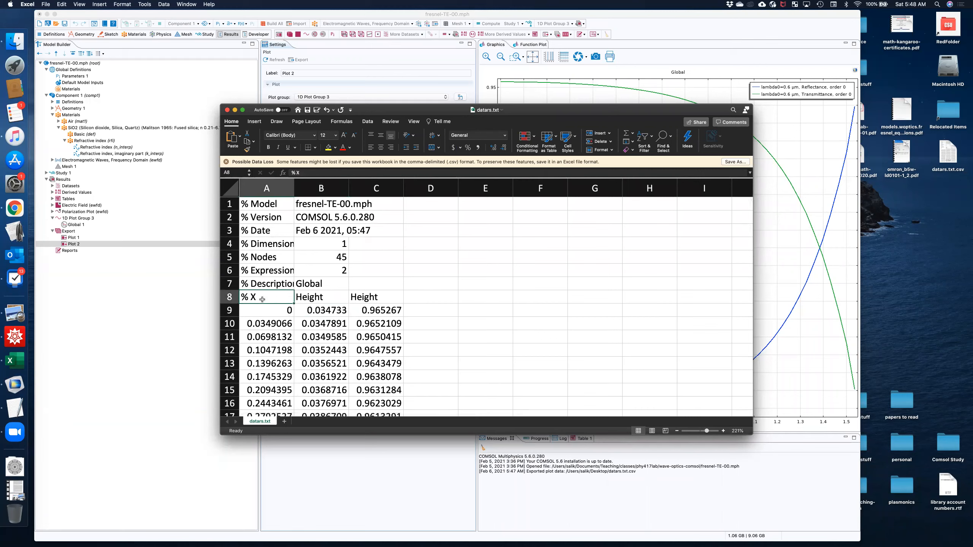
pyautogui.click(344, 298)
pyautogui.click(324, 312)
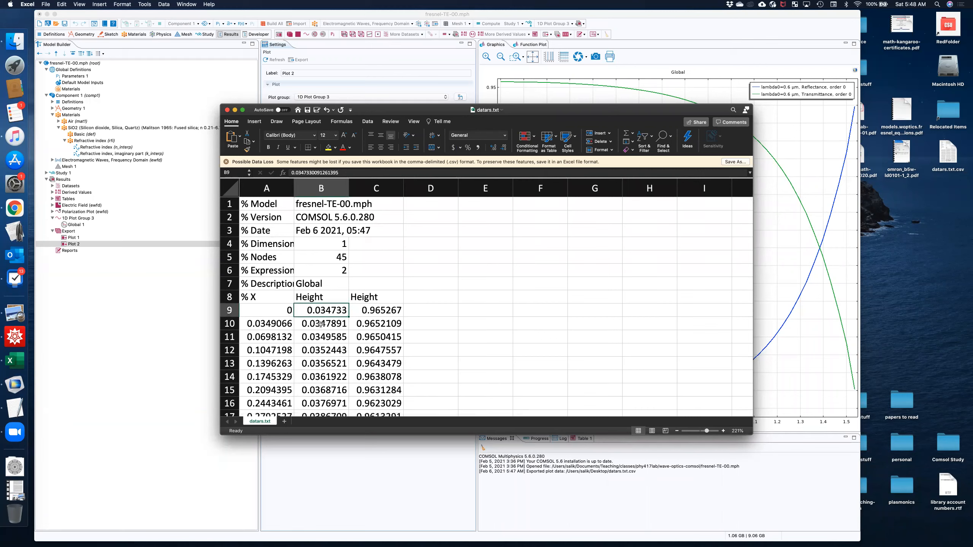
pyautogui.moveTo(287, 312); pyautogui.dragTo(326, 328)
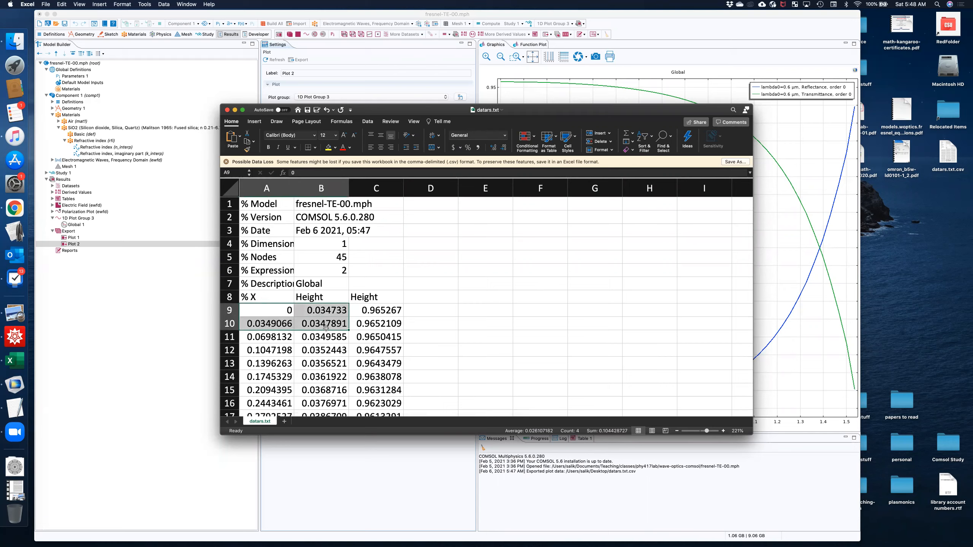
pyautogui.press('super+shift+Down')
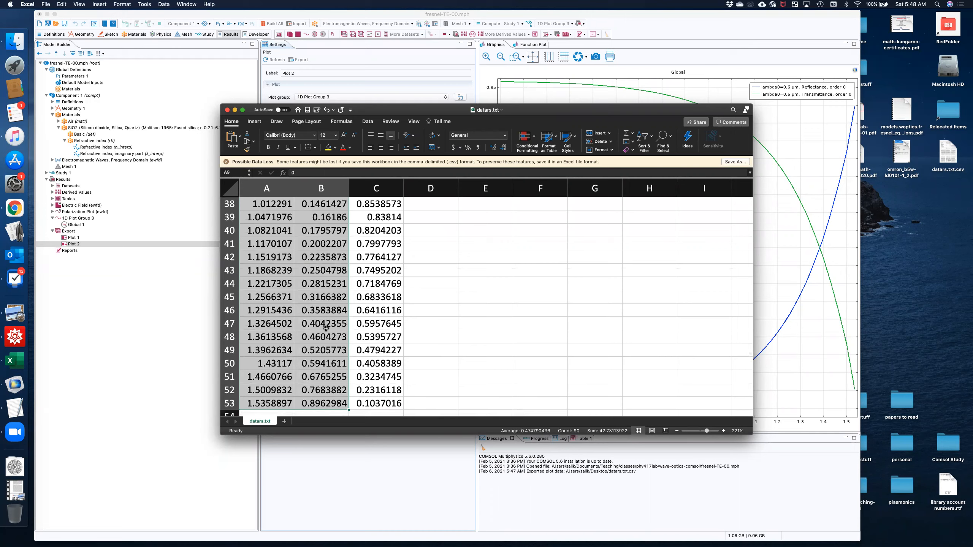
pyautogui.scroll(8, 380, 279)
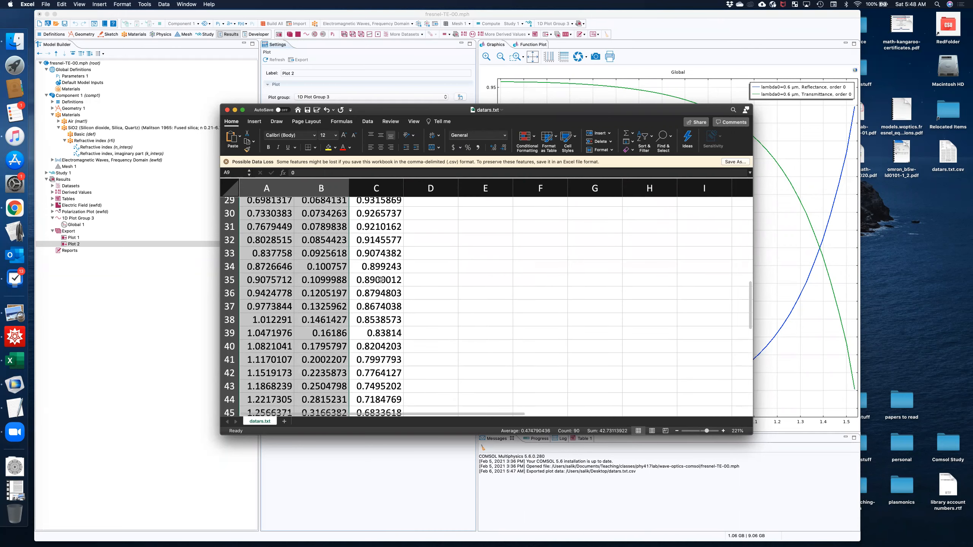
pyautogui.scroll(5, 380, 279)
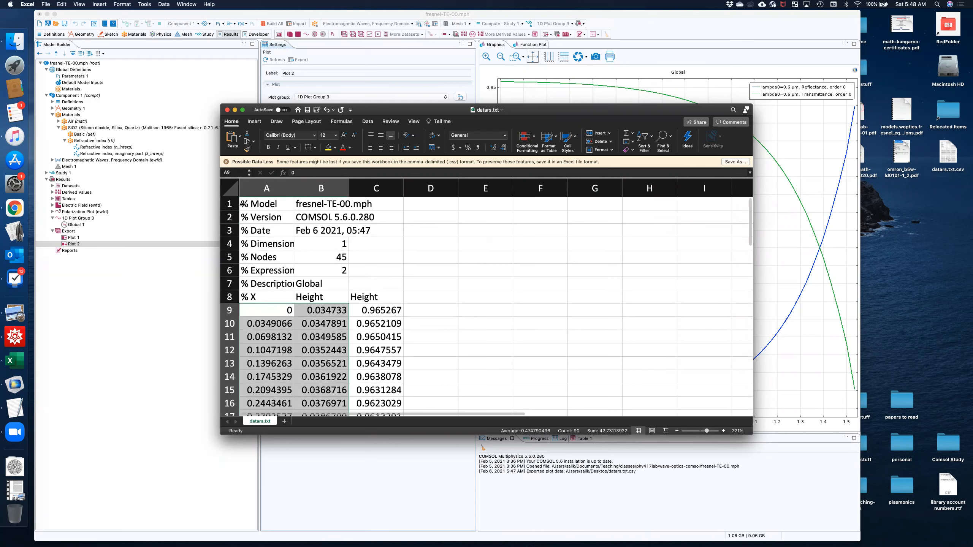
# Delete header rows 1 to 8 so that only the numeric data stays in the sheet.
pyautogui.moveTo(229, 203); pyautogui.dragTo(226, 285)
pyautogui.rightClick(230, 267)
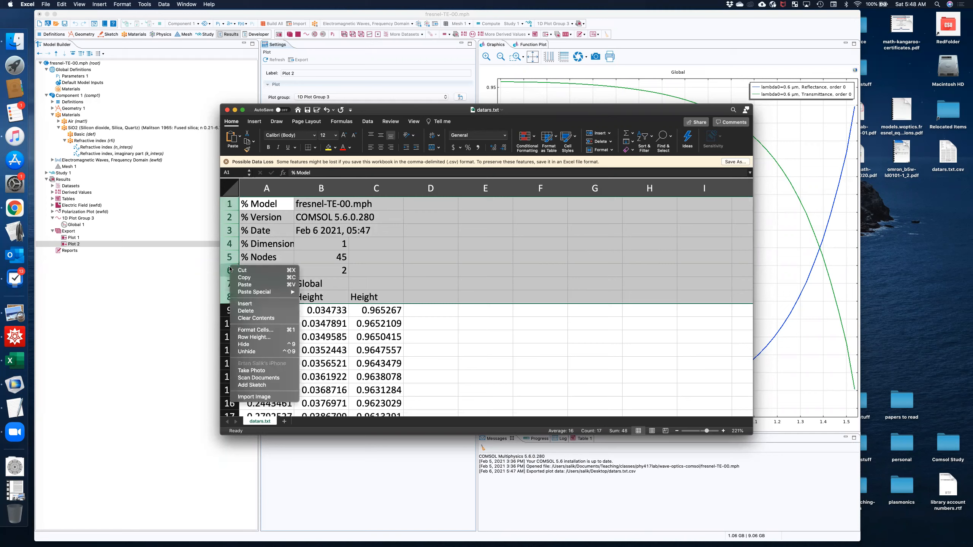
pyautogui.click(260, 311)
# Delete column C with the second set of height values and save the CSV file.
pyautogui.click(378, 188)
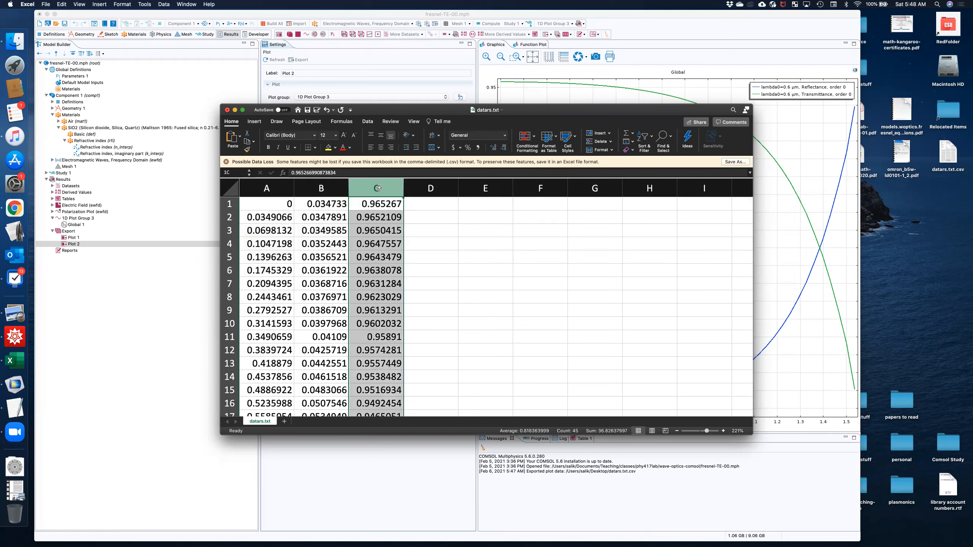
pyautogui.rightClick(379, 189)
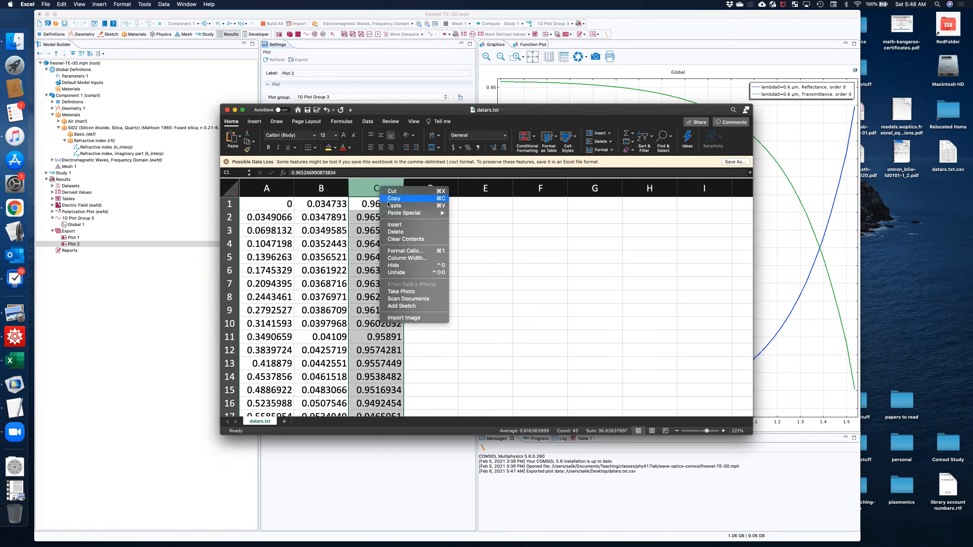
pyautogui.click(405, 232)
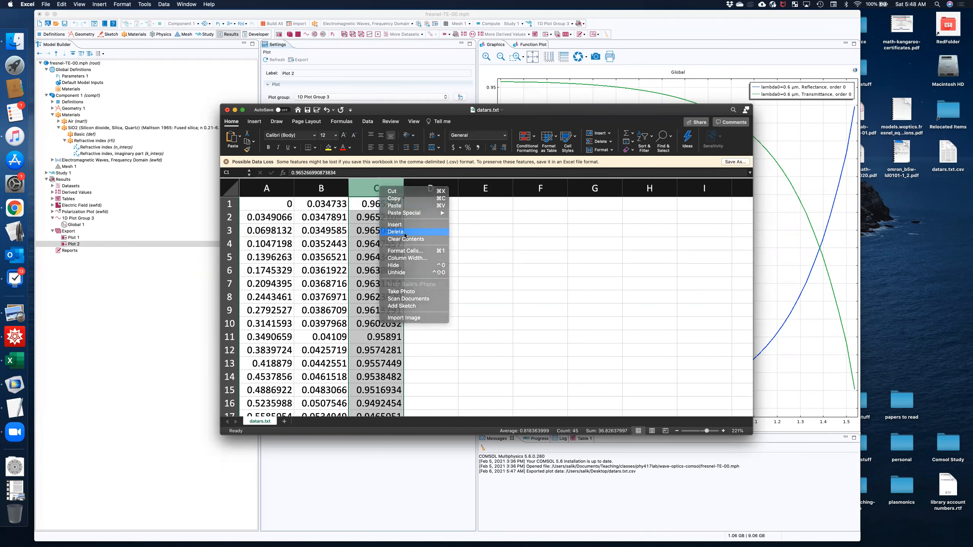
pyautogui.click(373, 209)
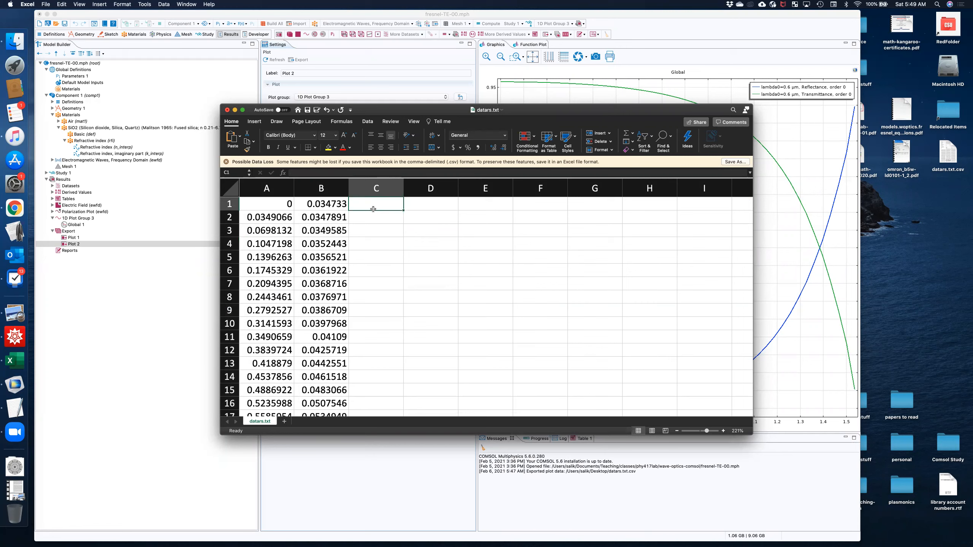
pyautogui.press('super+s')
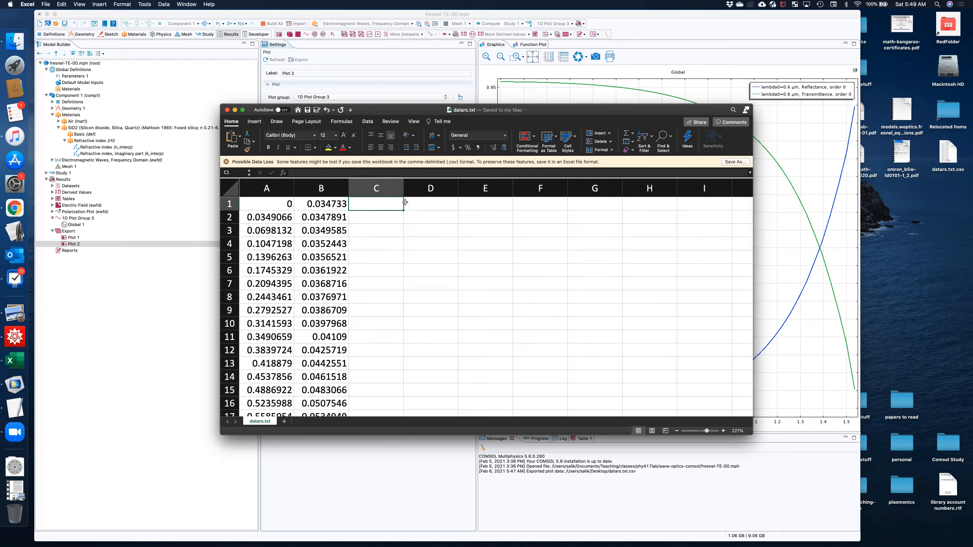
# Show the file info of datars.txt.csv in Finder and select its Desktop folder location for comparison with the notebook's Import path.
pyautogui.click(359, 216)
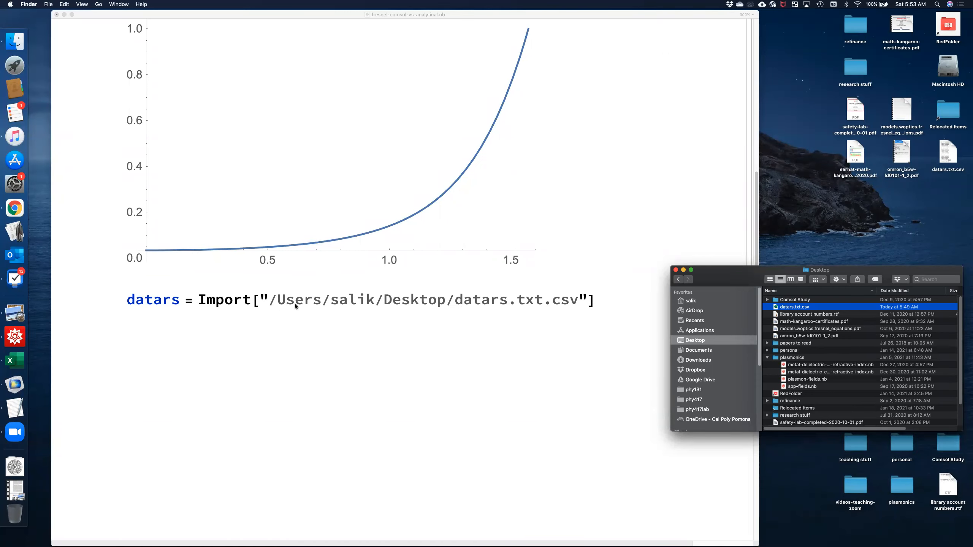
pyautogui.click(260, 299)
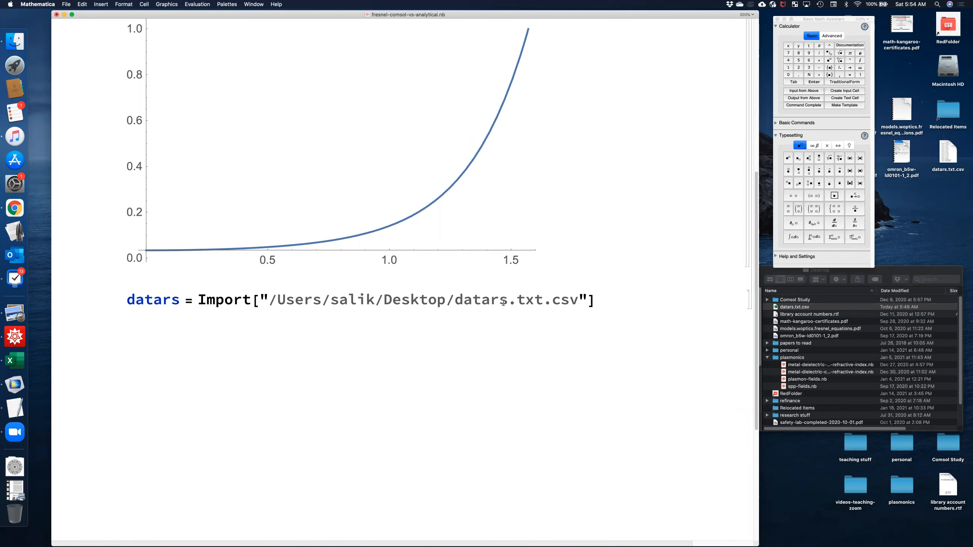
pyautogui.click(930, 276)
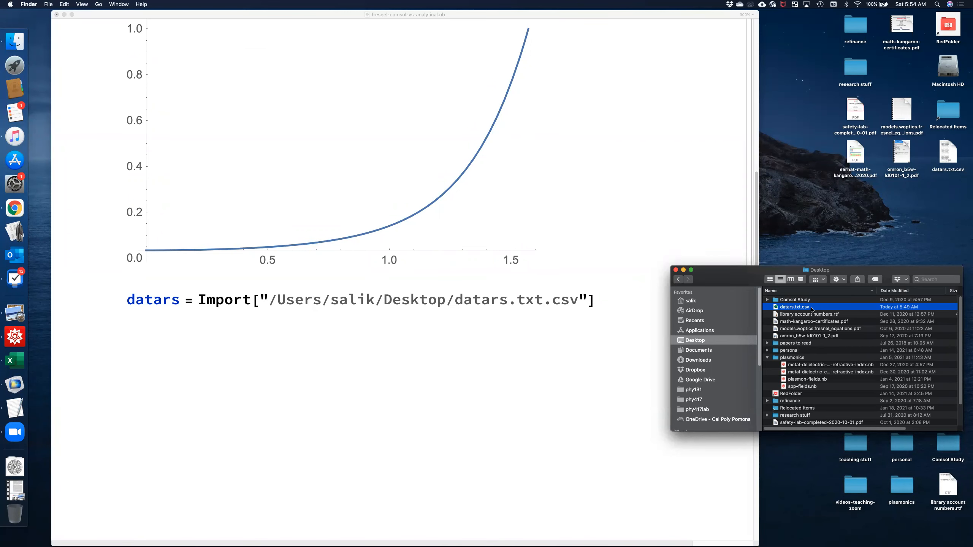
pyautogui.press('super+i')
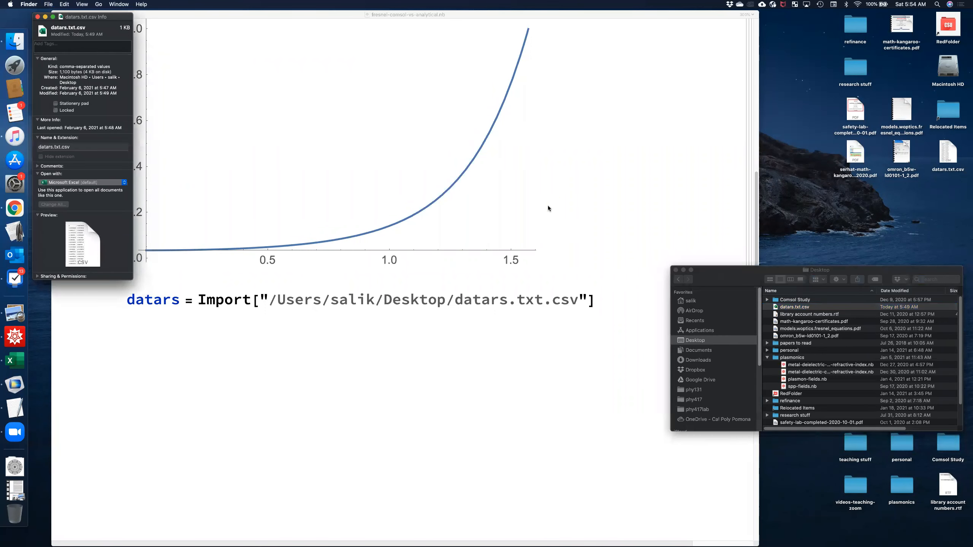
pyautogui.moveTo(78, 82); pyautogui.dragTo(60, 79)
pyautogui.rightClick(67, 80)
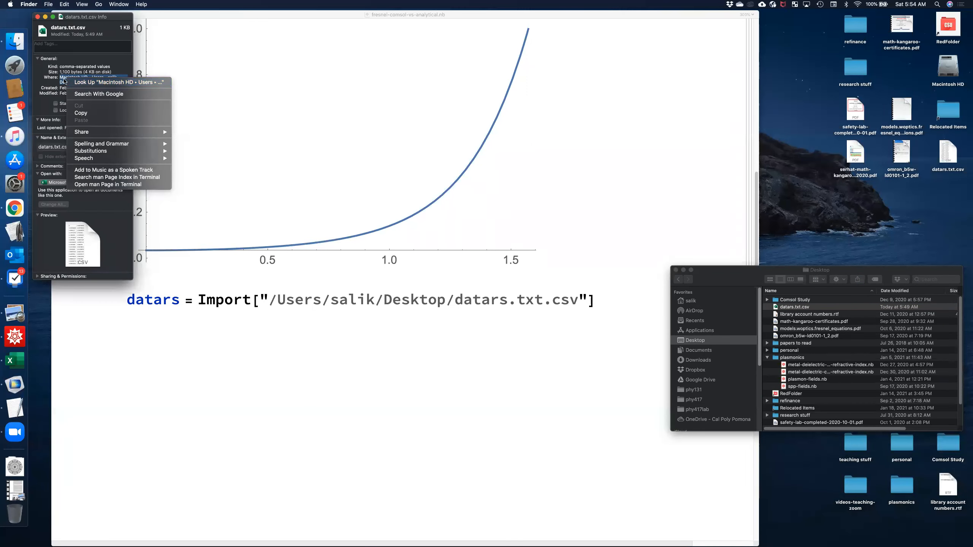
pyautogui.click(62, 77)
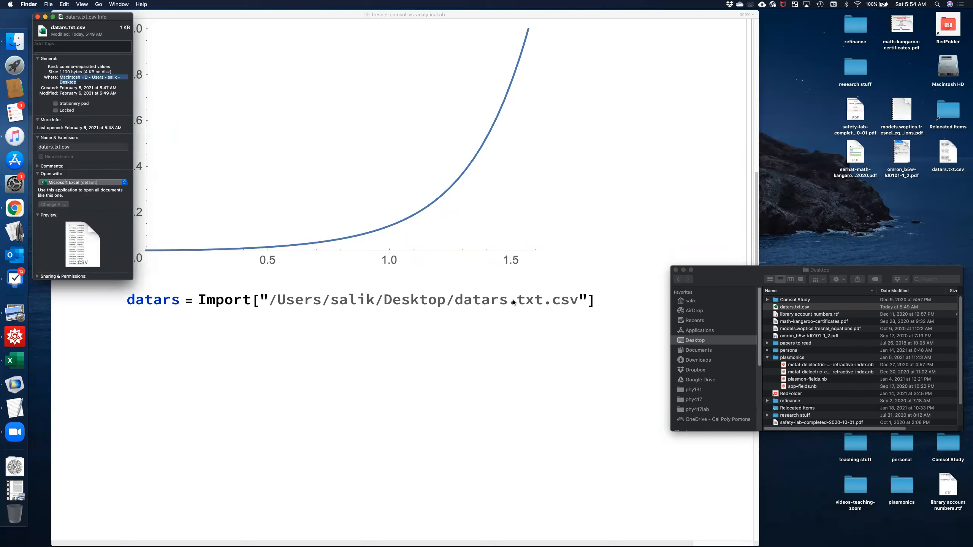
# In the Mathematica notebook, evaluate the datars Import of datars.txt.csv and look through the imported list of pairs.
pyautogui.click(527, 315)
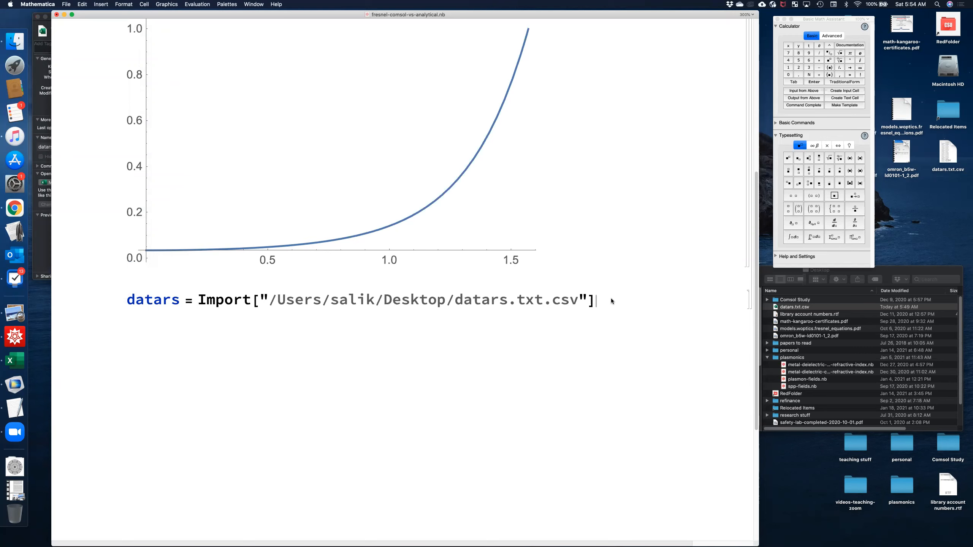
pyautogui.hotkey('shift', 'Return')
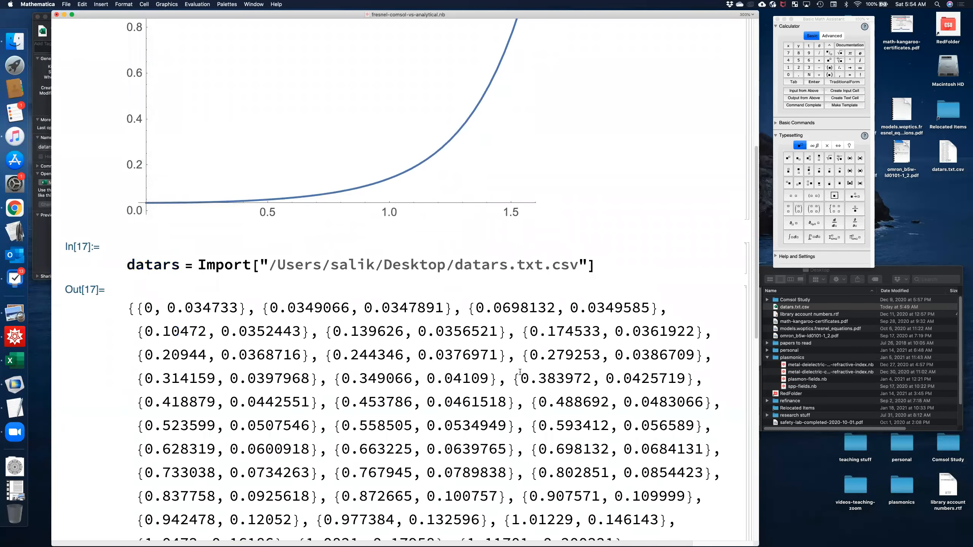
pyautogui.scroll(-6, 520, 372)
pyautogui.scroll(2, 520, 372)
pyautogui.scroll(-4, 520, 372)
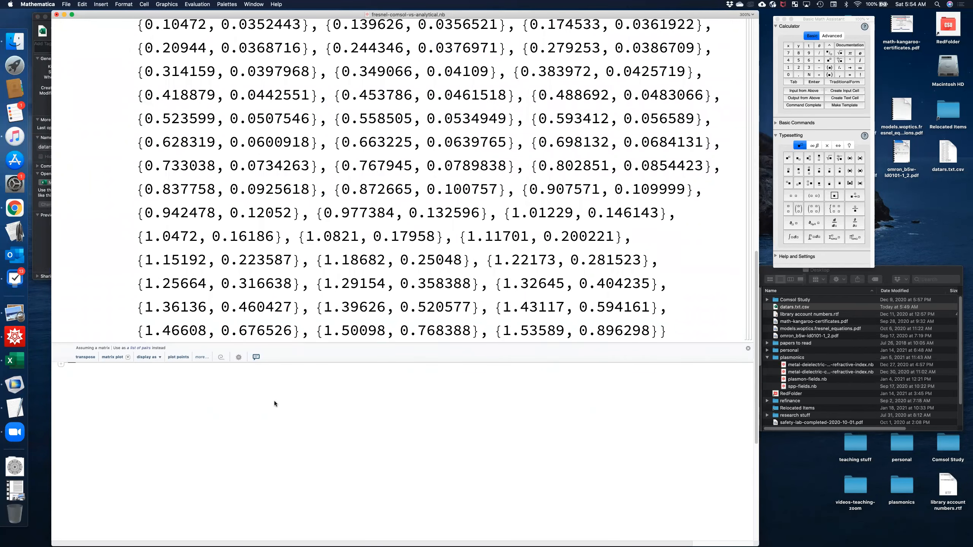
# Start a datars1 definition below the imported list and insert the contents of datars.txt.csv from the Desktop folder as its value.
pyautogui.write('datars1 =')
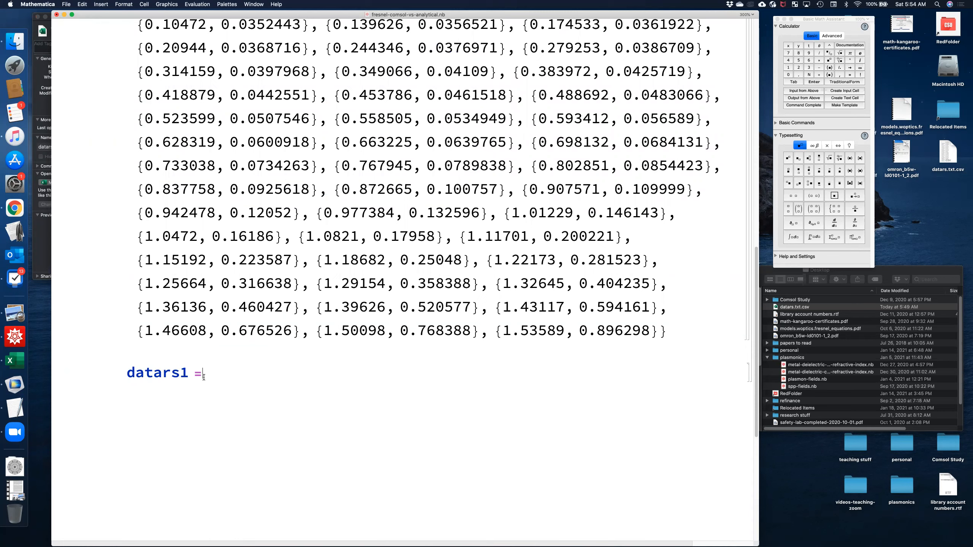
pyautogui.click(816, 309)
pyautogui.moveTo(800, 310); pyautogui.dragTo(246, 374)
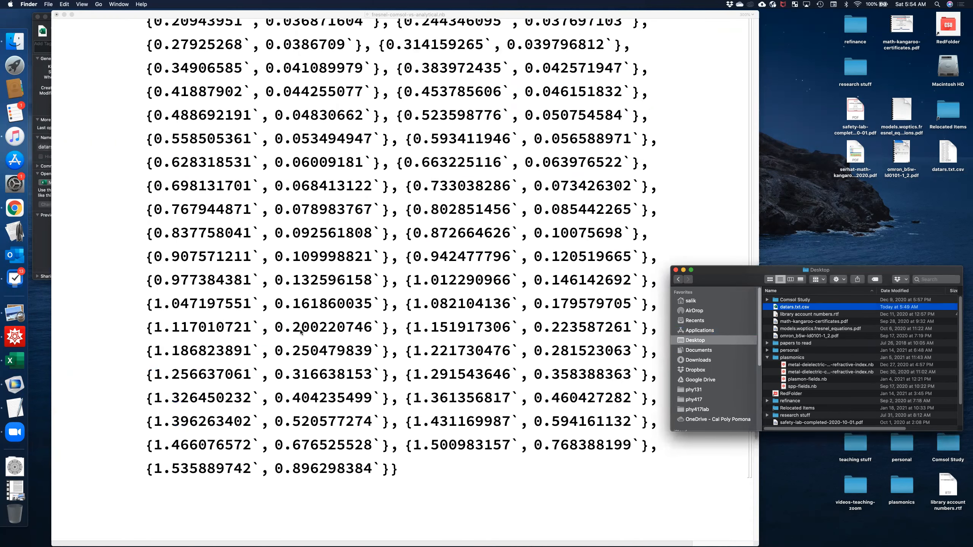
# Check the inserted datars1 list from its first to its last pair and evaluate the definition.
pyautogui.scroll(3, 304, 333)
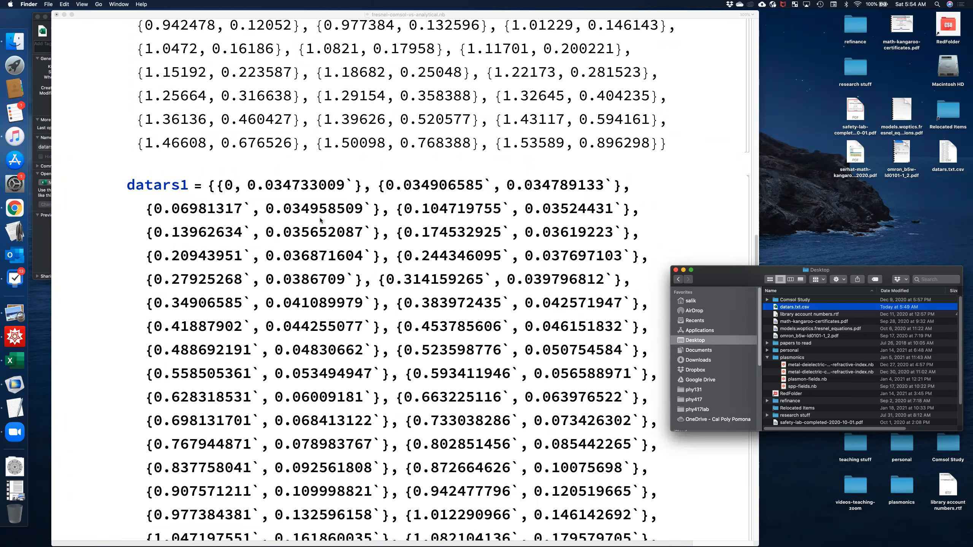
pyautogui.scroll(-2, 317, 220)
pyautogui.scroll(-10, 323, 220)
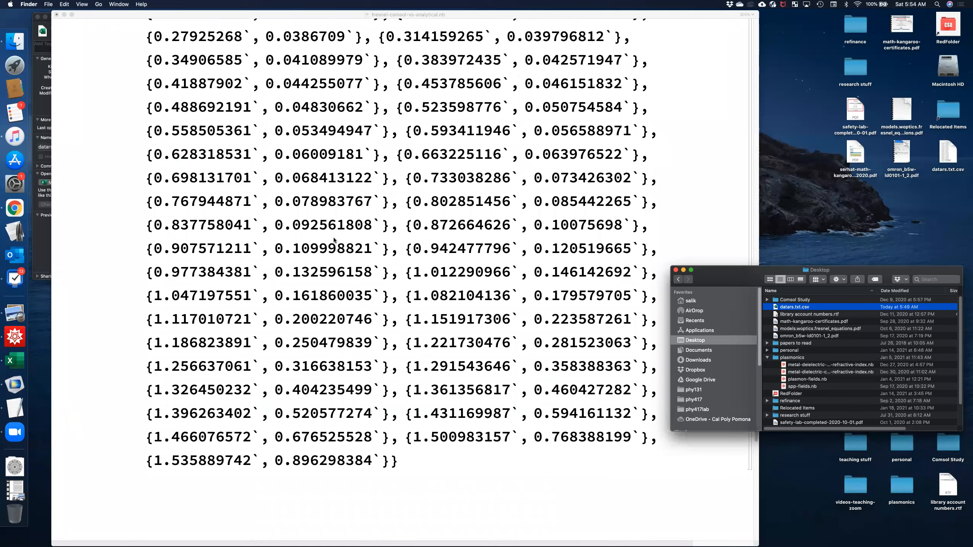
pyautogui.click(449, 389)
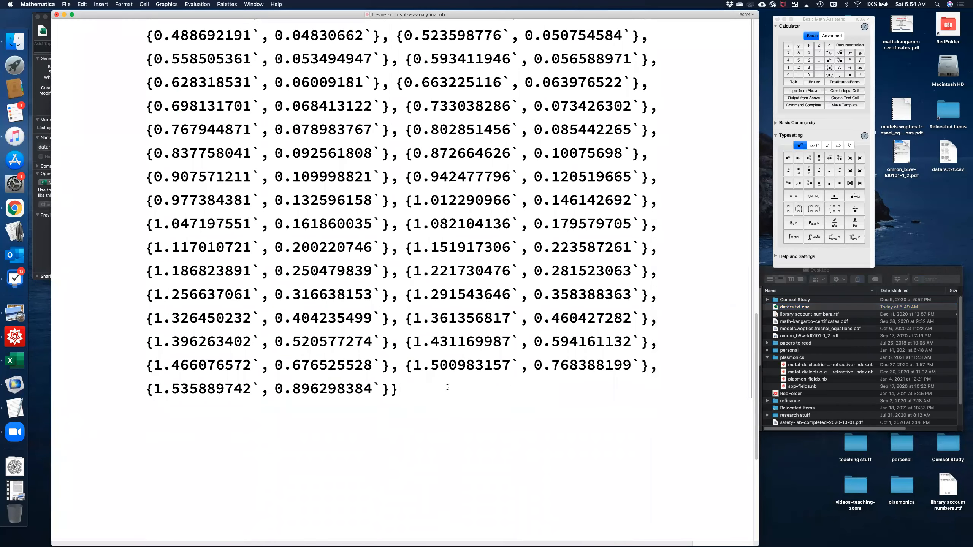
pyautogui.hotkey('shift', 'Return')
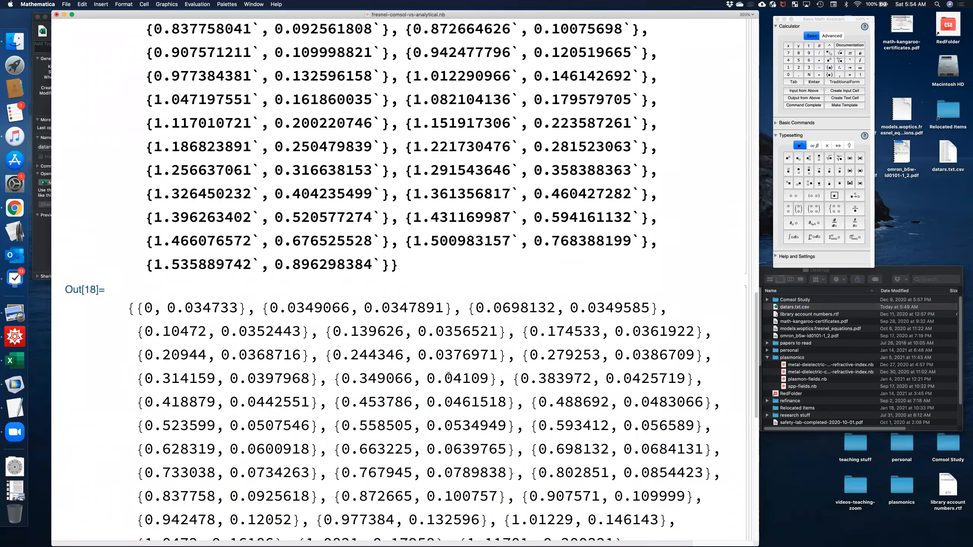
# Plot the imported data at the end of the notebook by evaluating plotdata = ListPlot[datars].
pyautogui.scroll(20, 449, 375)
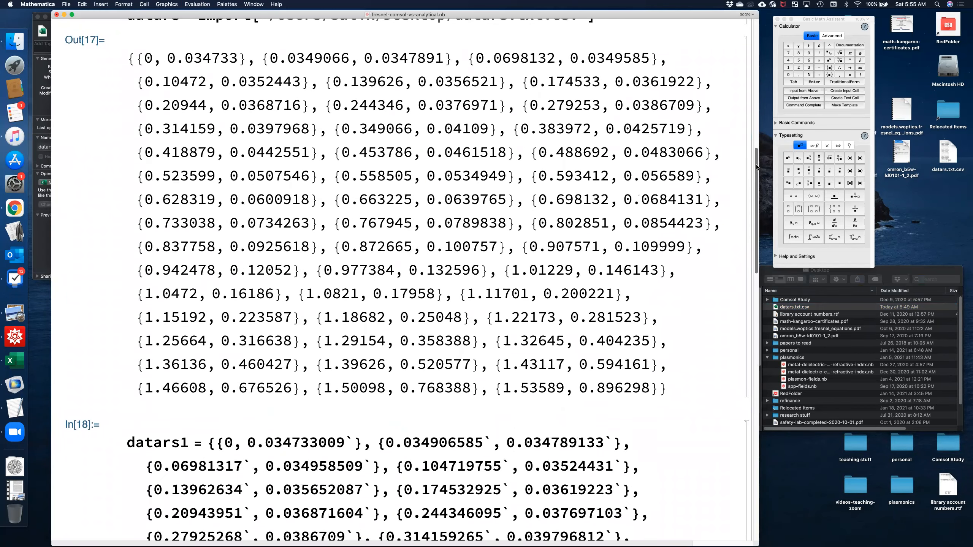
pyautogui.scroll(15, 736, 167)
pyautogui.scroll(-15, 736, 164)
pyautogui.scroll(20, 733, 63)
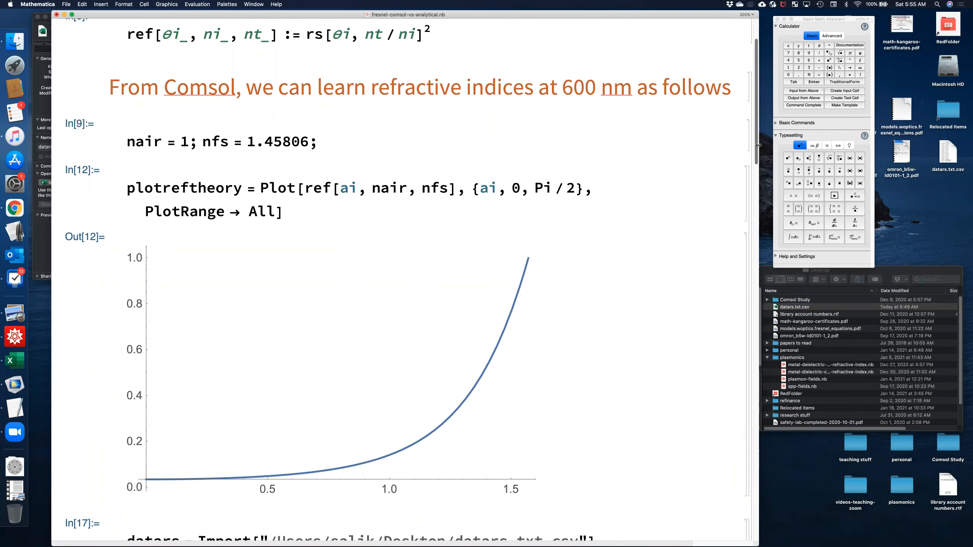
pyautogui.scroll(-20, 720, 407)
pyautogui.scroll(-12, 712, 491)
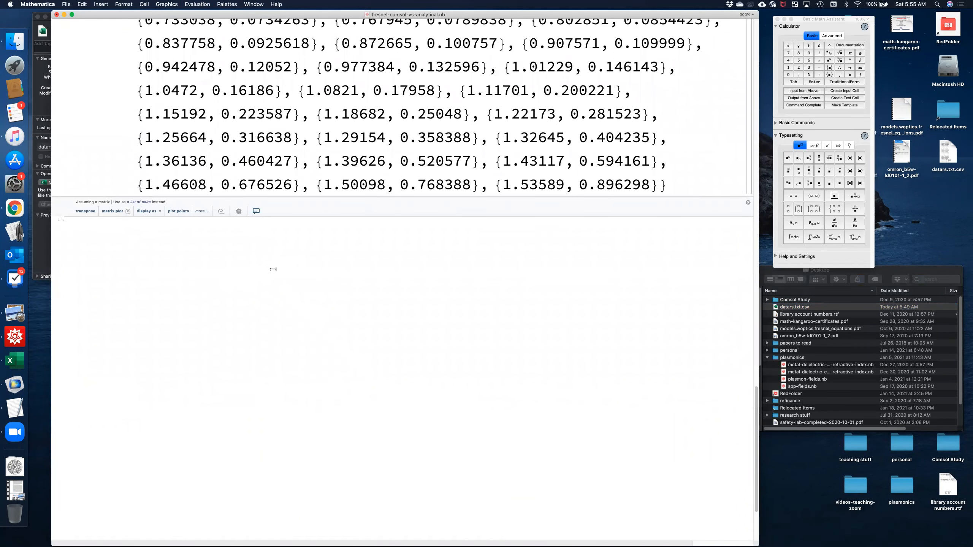
pyautogui.write('d')
pyautogui.press('BackSpace')
pyautogui.write('plot')
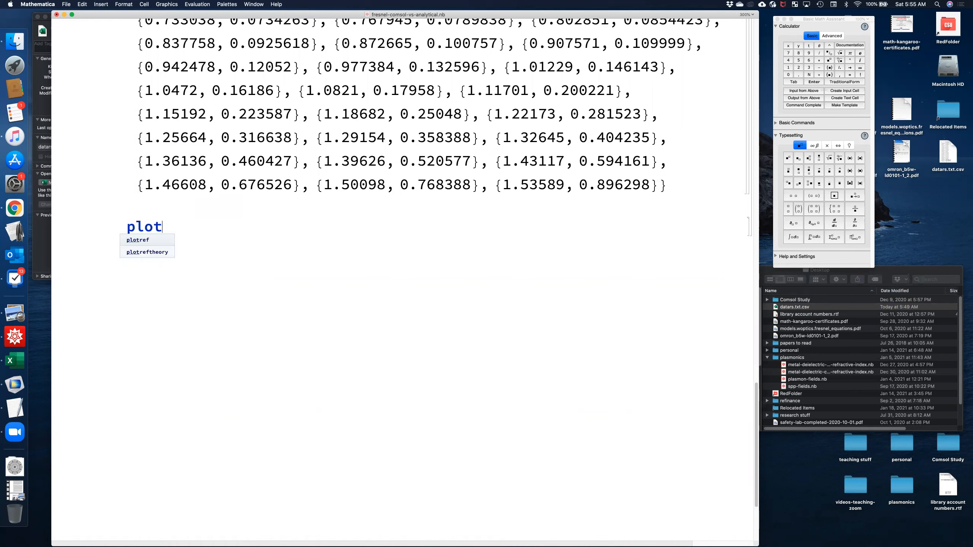
pyautogui.write('data = ListPlot')
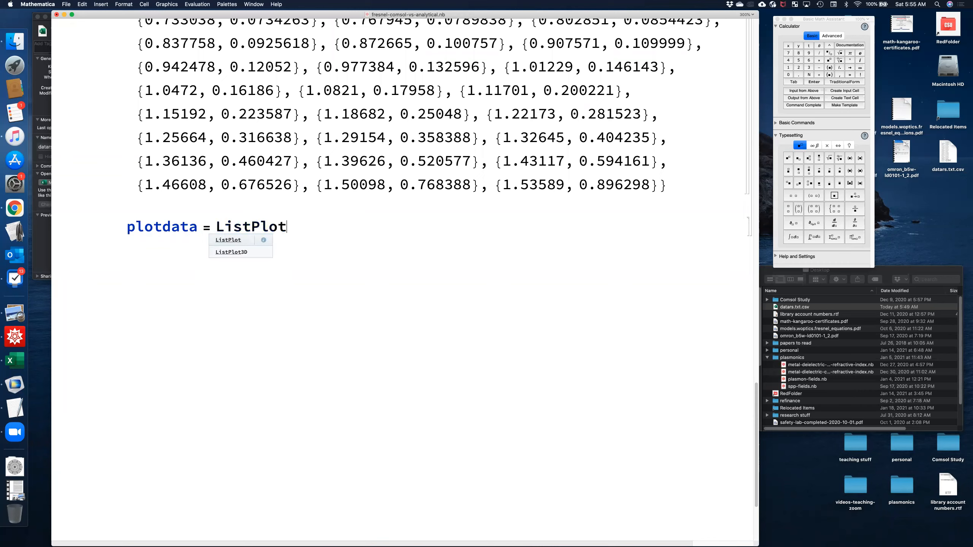
pyautogui.write('[da')
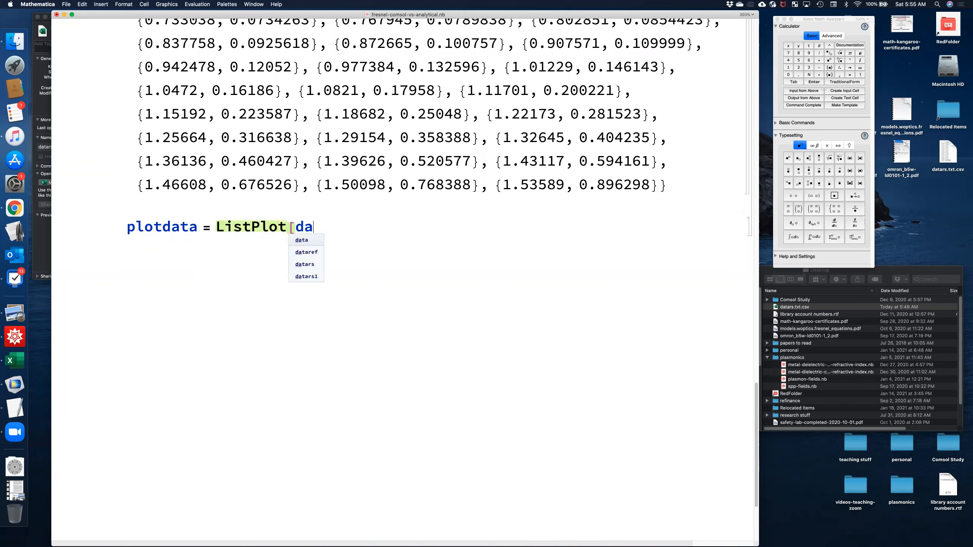
pyautogui.write('tars]')
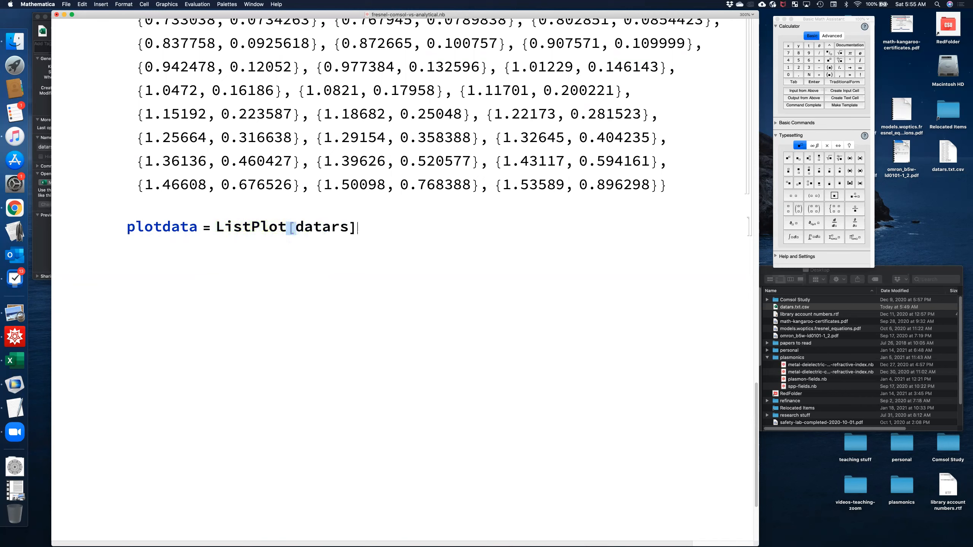
pyautogui.hotkey('shift', 'Return')
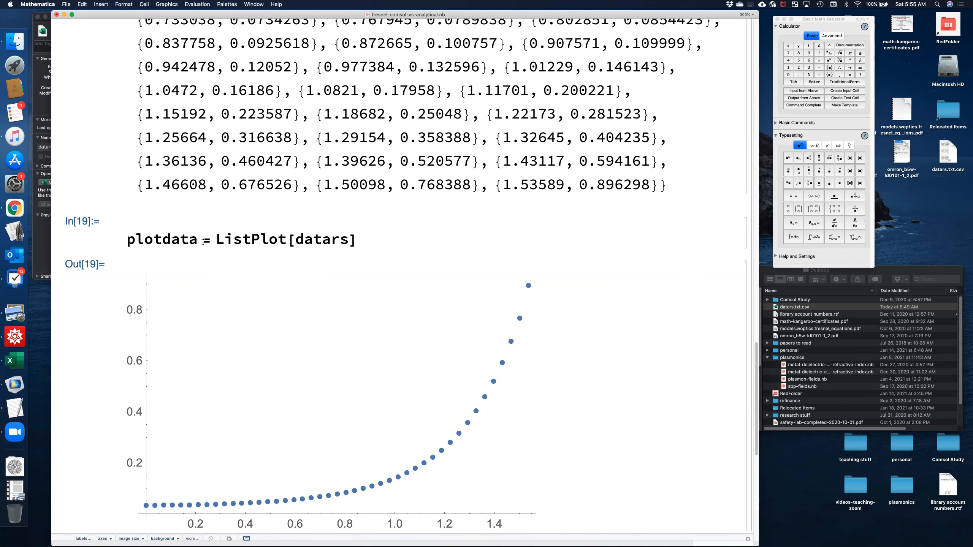
# Review the variable names of the data plot and the theoretical reflectance plot in their defining cells.
pyautogui.moveTo(199, 241); pyautogui.dragTo(116, 235)
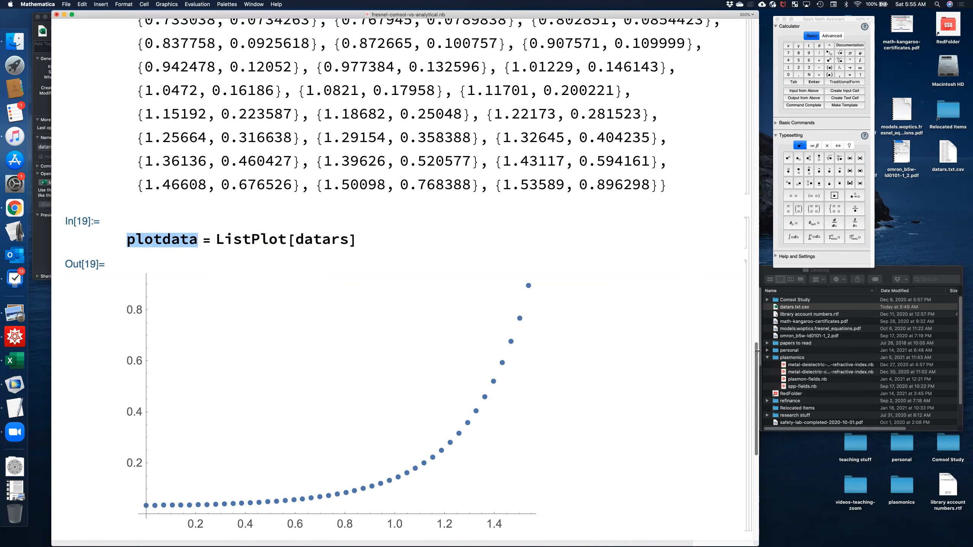
pyautogui.moveTo(761, 343); pyautogui.dragTo(739, 44)
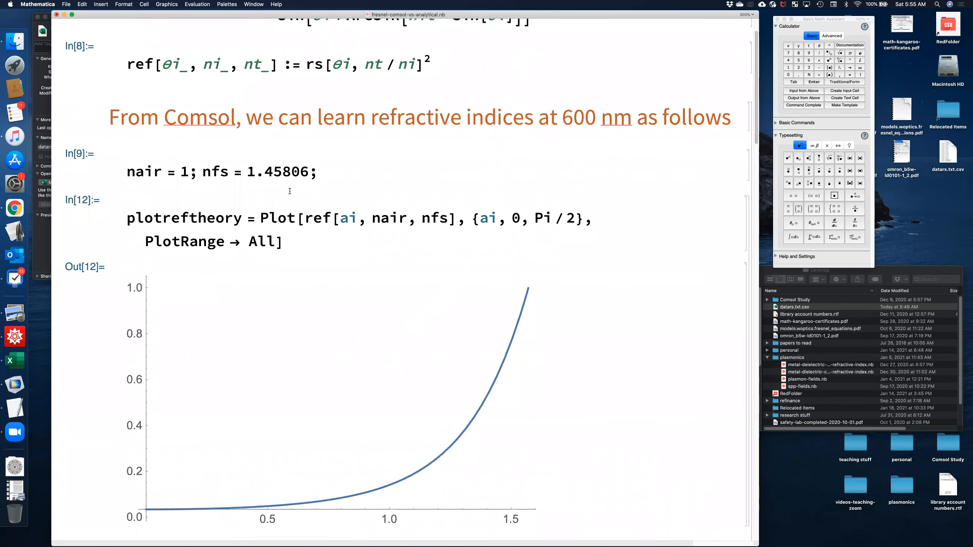
pyautogui.moveTo(242, 219); pyautogui.dragTo(128, 212)
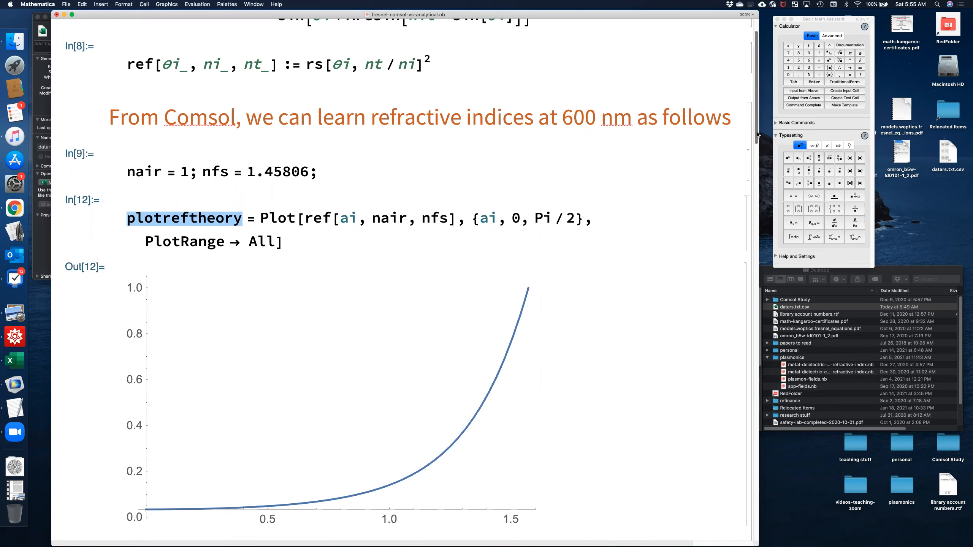
pyautogui.scroll(-10, 736, 289)
pyautogui.scroll(-20, 734, 366)
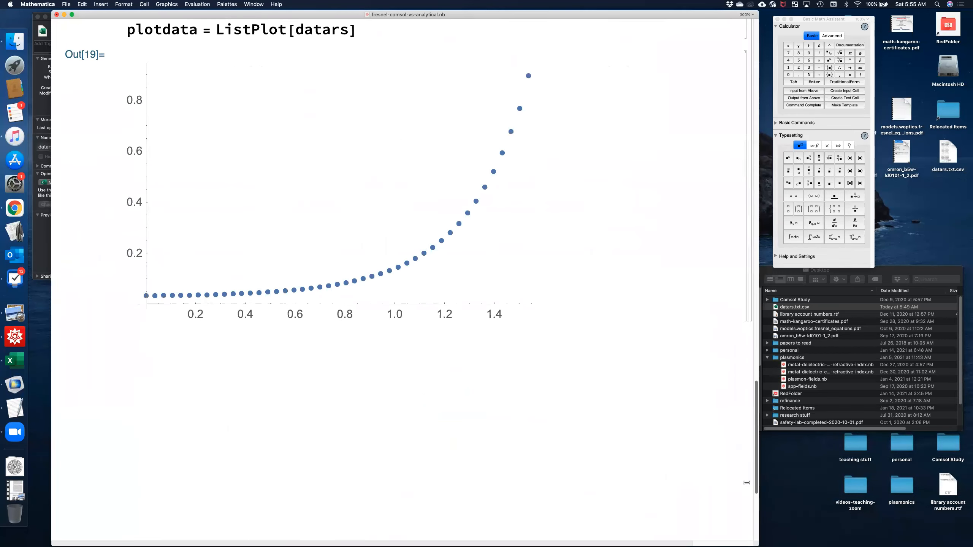
pyautogui.click(266, 385)
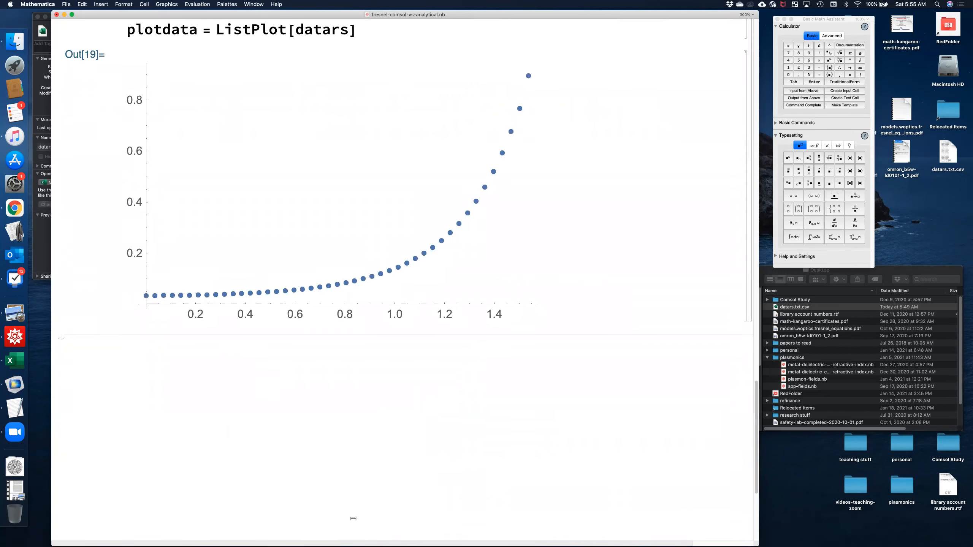
# Paste a framed Show expression labelled "Angle of Incidence, rad" and "Reflectance for s-pol (TE)", replace plotref with plotdata alongside plotreftheory, and evaluate it.
pyautogui.press('super+Tab')
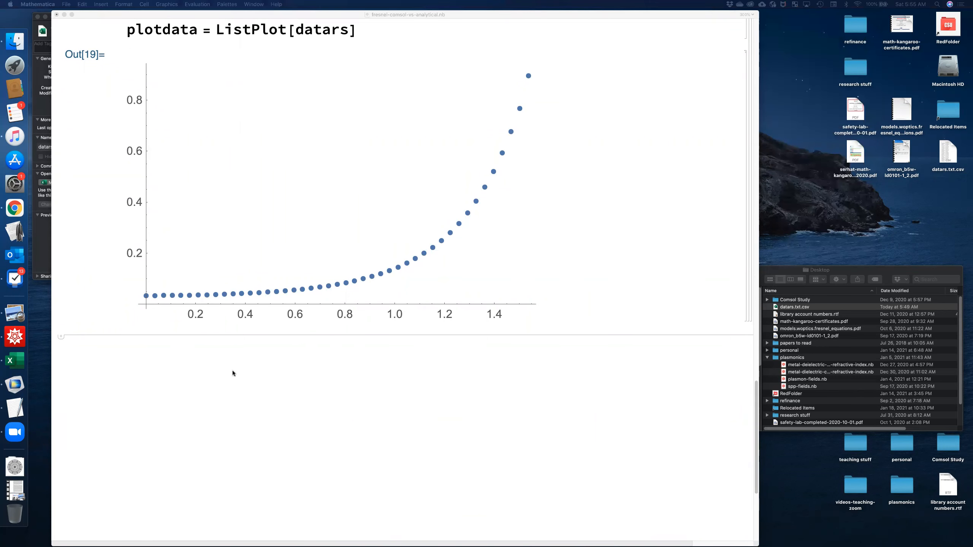
pyautogui.click(217, 363)
pyautogui.write('Show[{plotref, plotreftheory}, Frame → True, FrameLabel → {"Angle of Incidence, rad", "Reflectance for s-pol (TE)"}]')
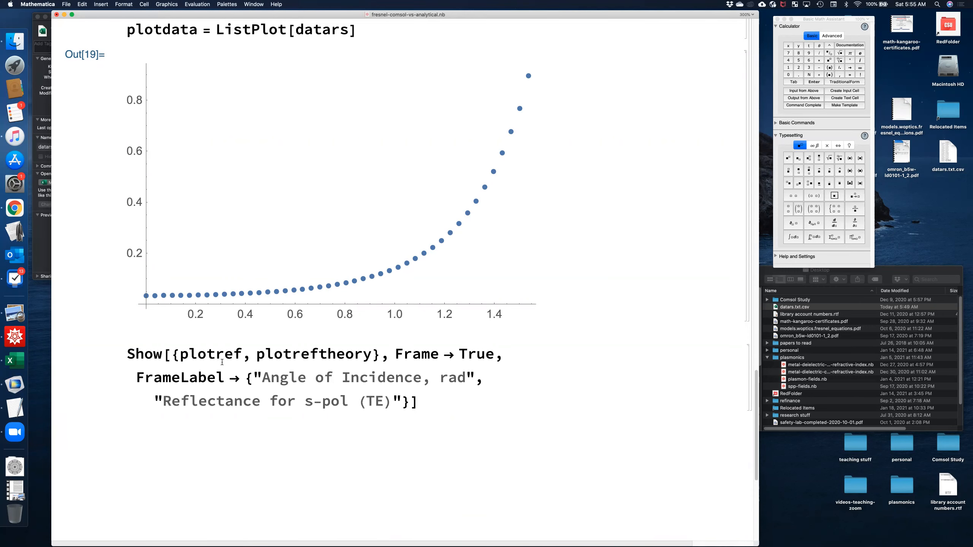
pyautogui.moveTo(242, 353); pyautogui.dragTo(217, 358)
pyautogui.write('data')
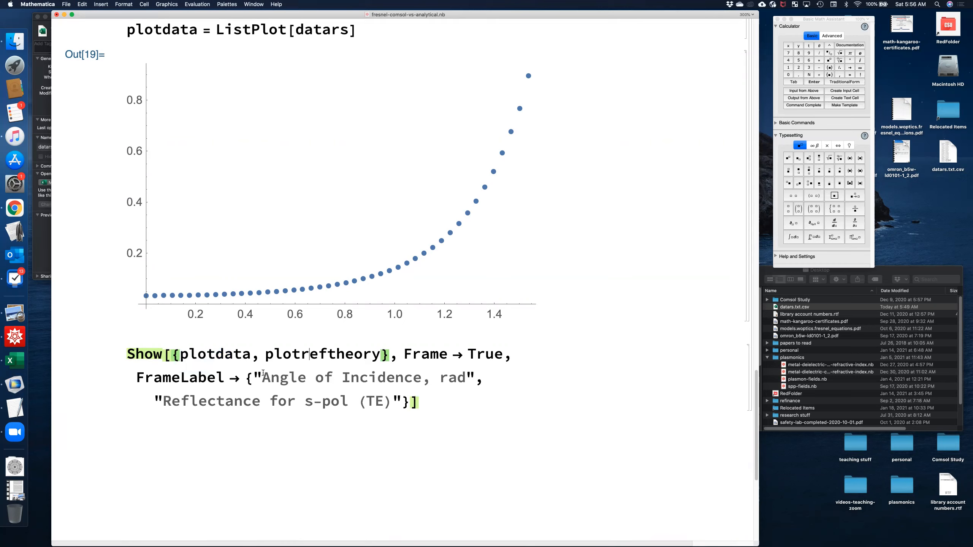
pyautogui.click(475, 401)
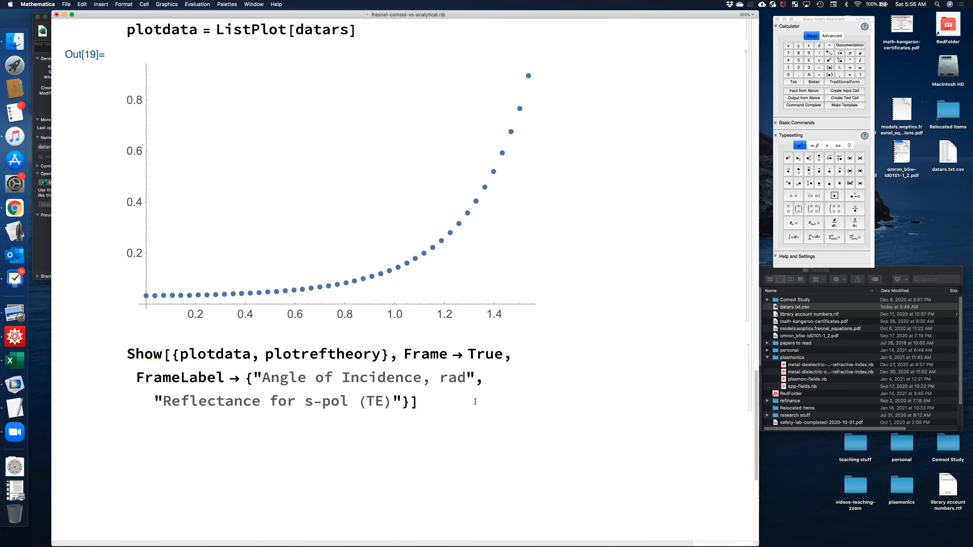
pyautogui.hotkey('shift', 'Return')
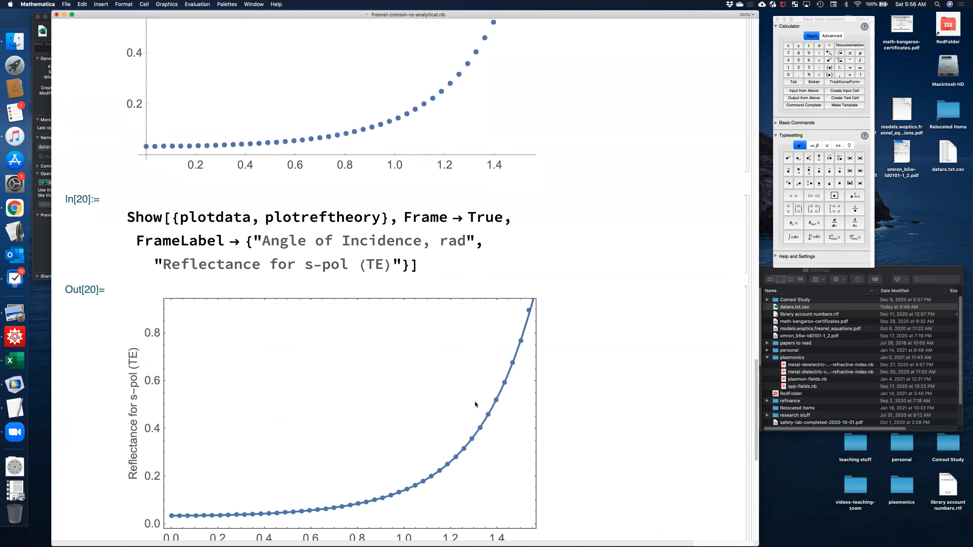